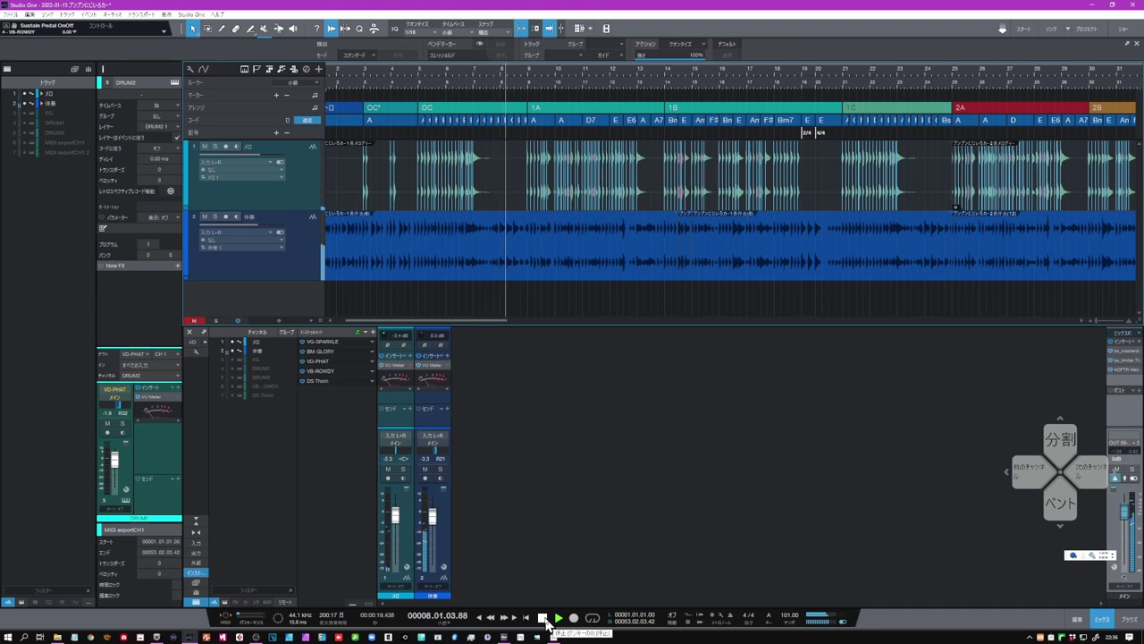
- Stop playback and show the hidden EG track in the arrangement
left_click(546, 621)
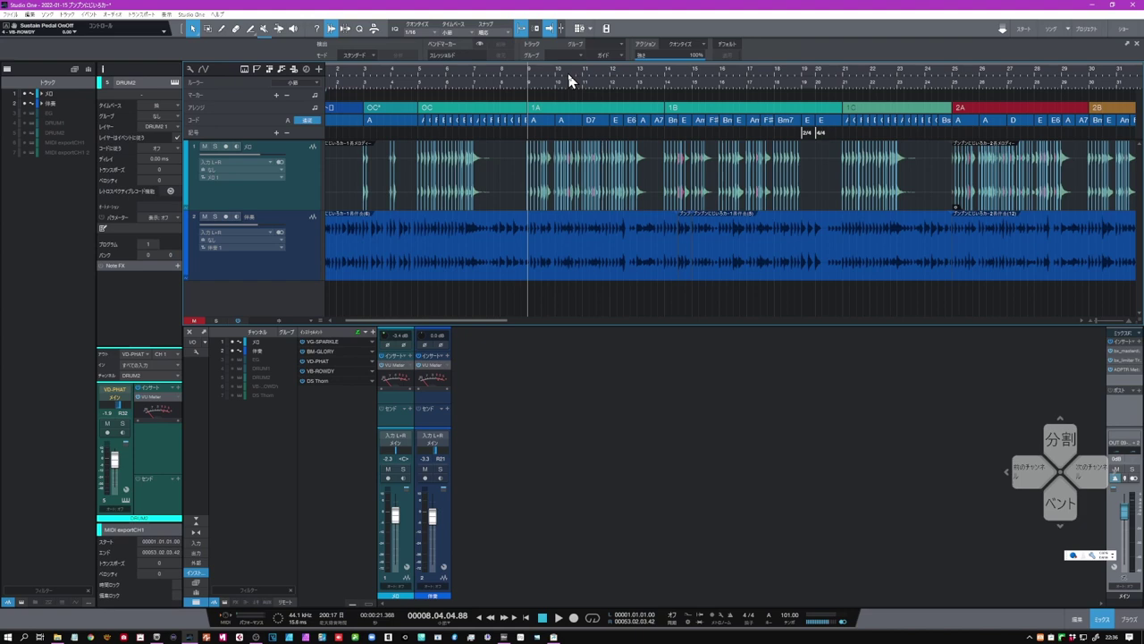
scroll(569, 80, "up", 5)
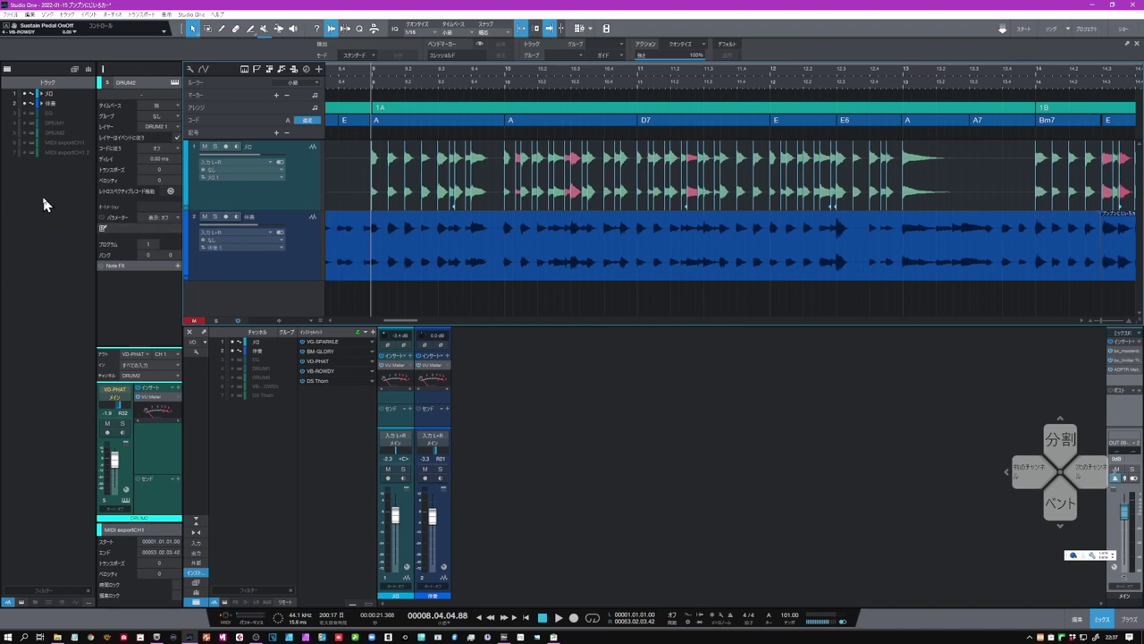
left_click(24, 113)
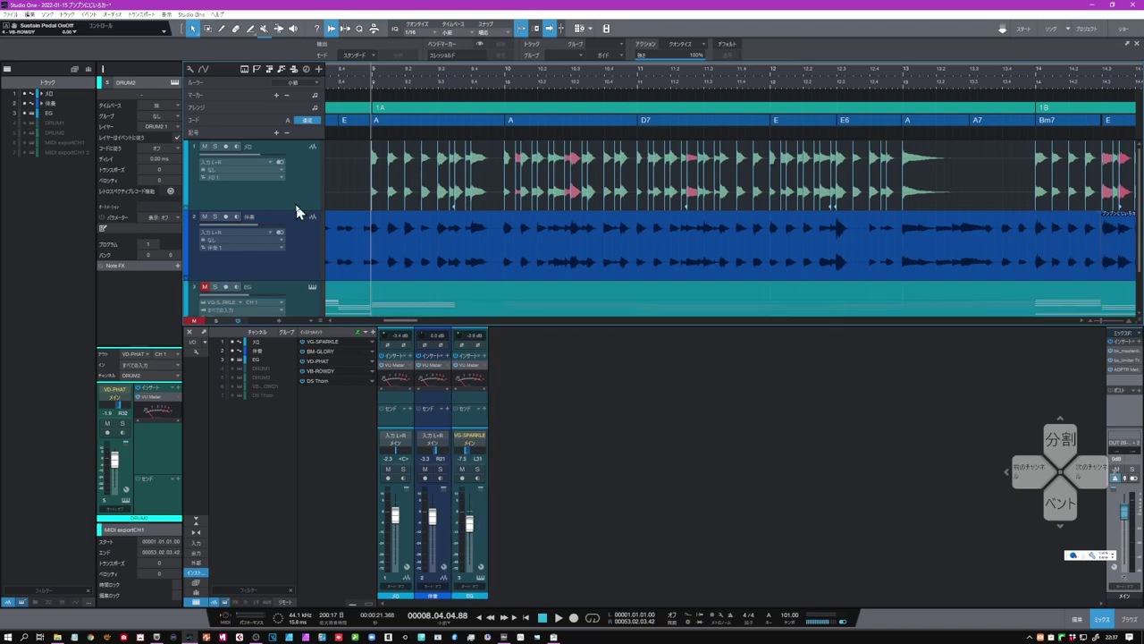
key("z")
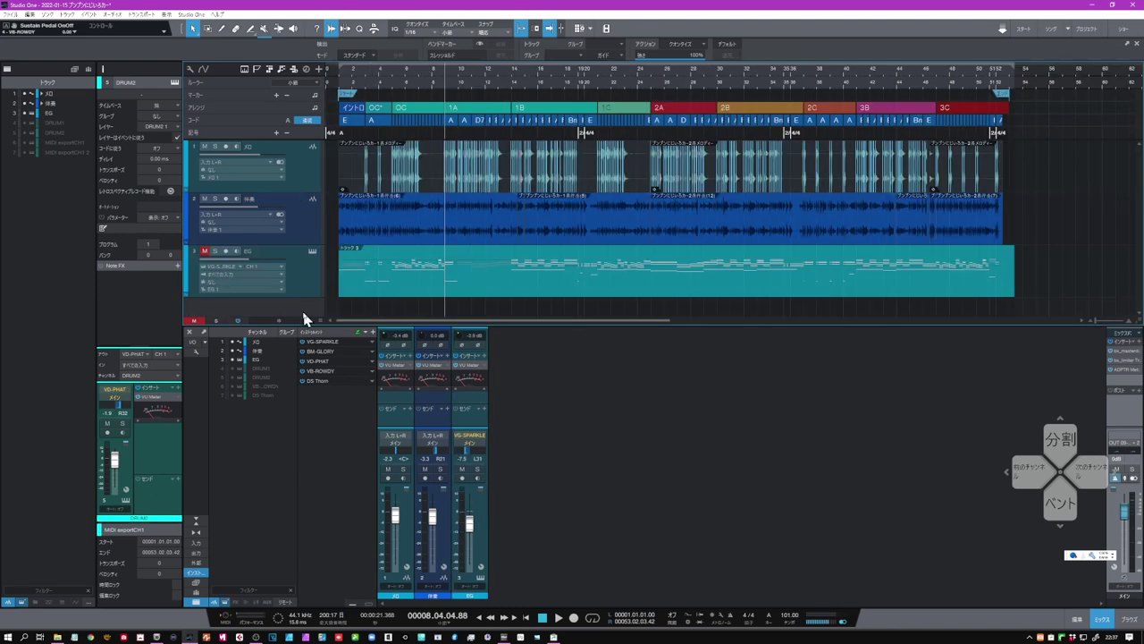
mouse_move(402, 79)
left_mouse_down()
mouse_move(411, 89)
mouse_move(419, 75)
left_mouse_up()
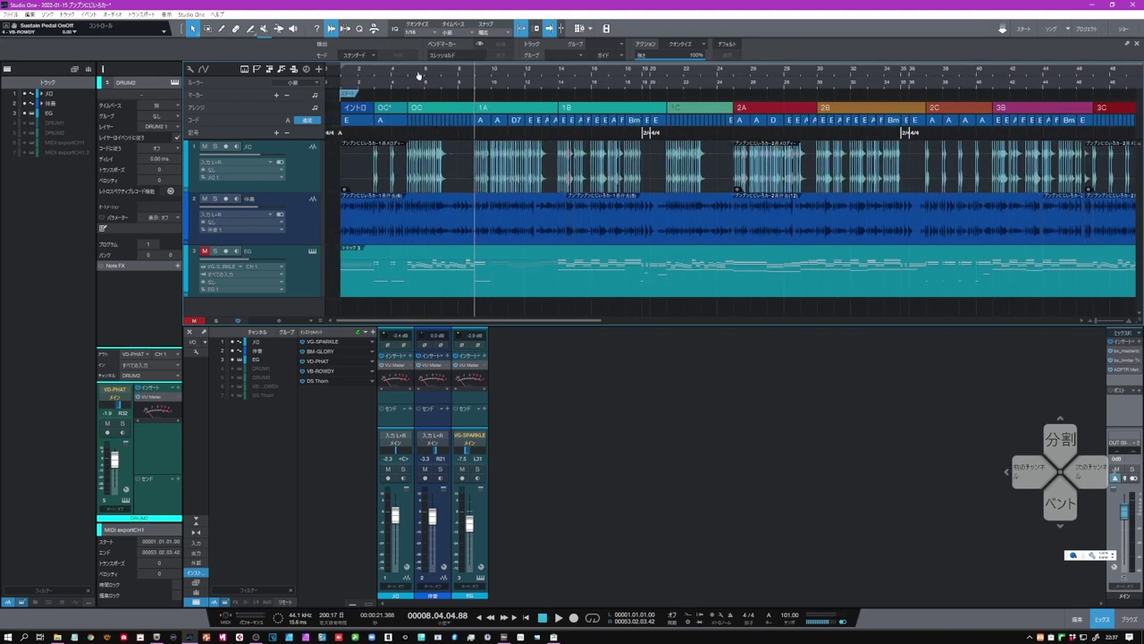
- Open the EG track's notes in the note editor and place its VG-SPARKLE instrument window clear of them
double_click(425, 301)
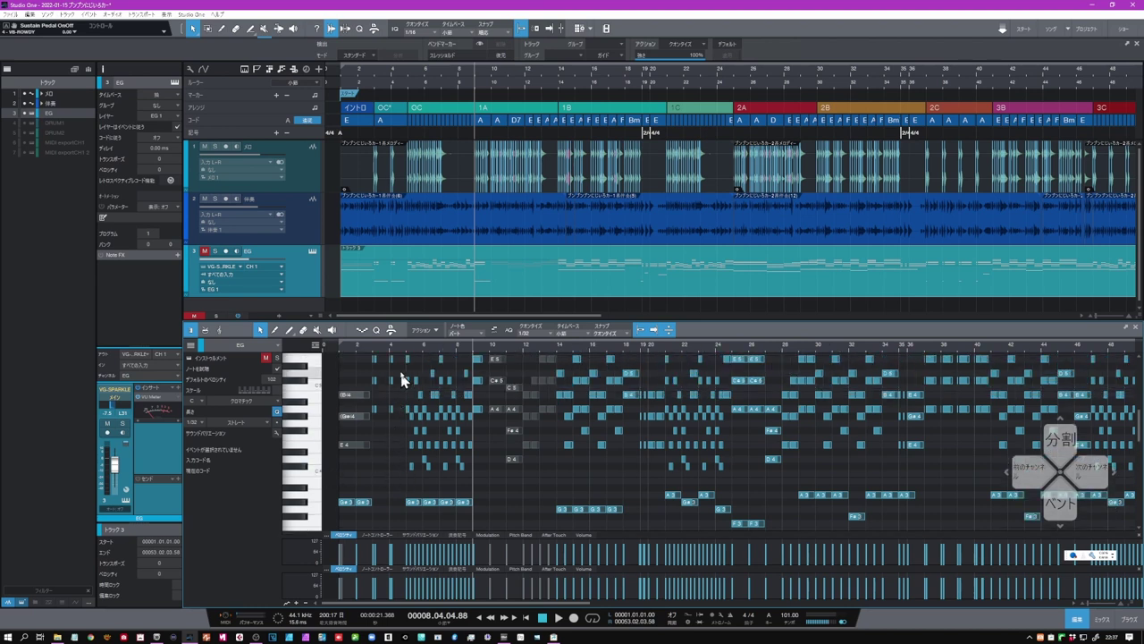
scroll(402, 378, "down", 4)
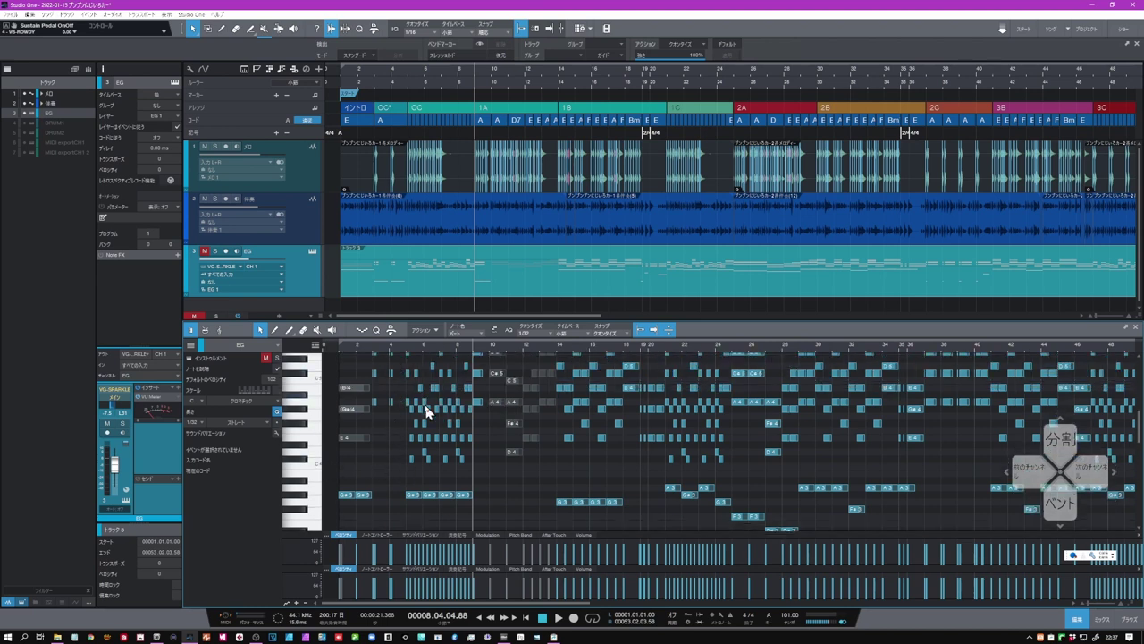
scroll(421, 411, "down", 2)
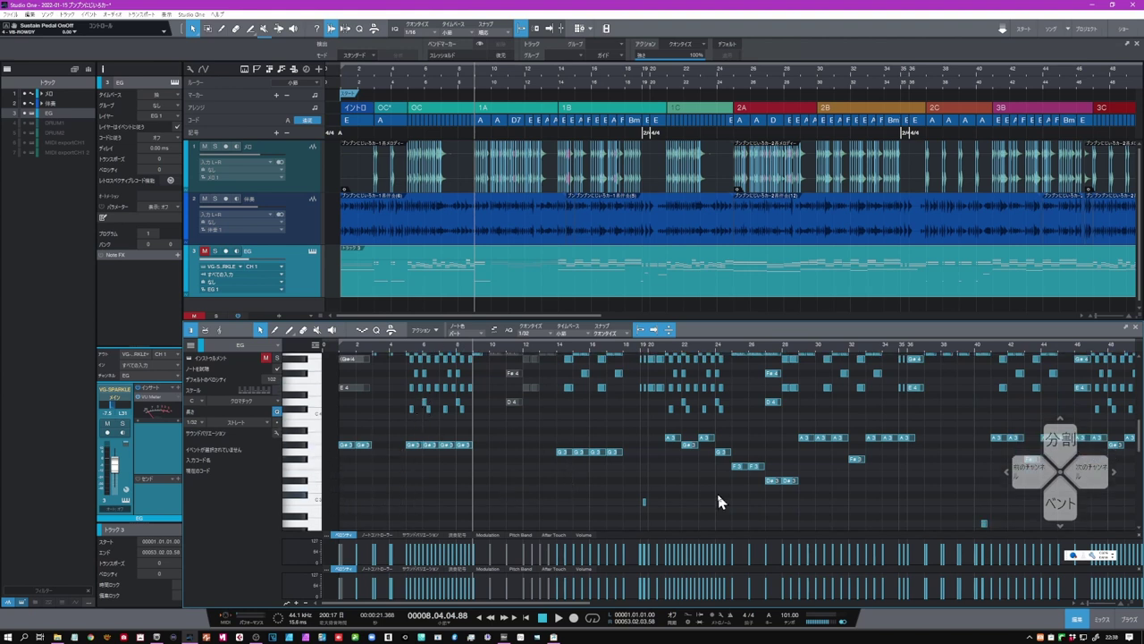
left_click(313, 252)
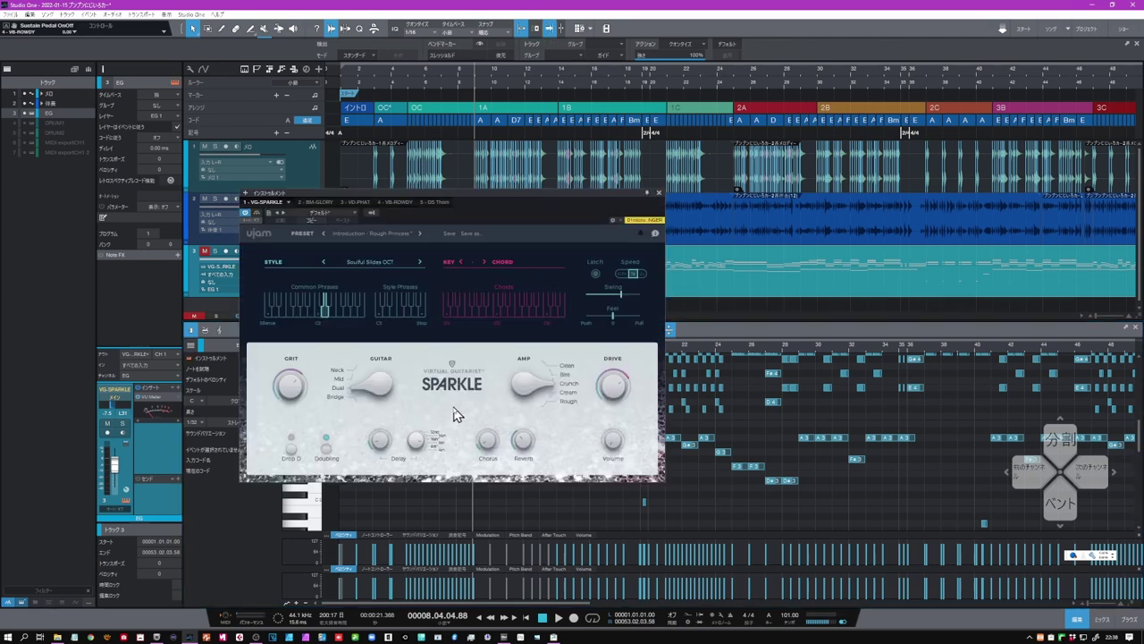
left_click_drag(487, 193, 848, 34)
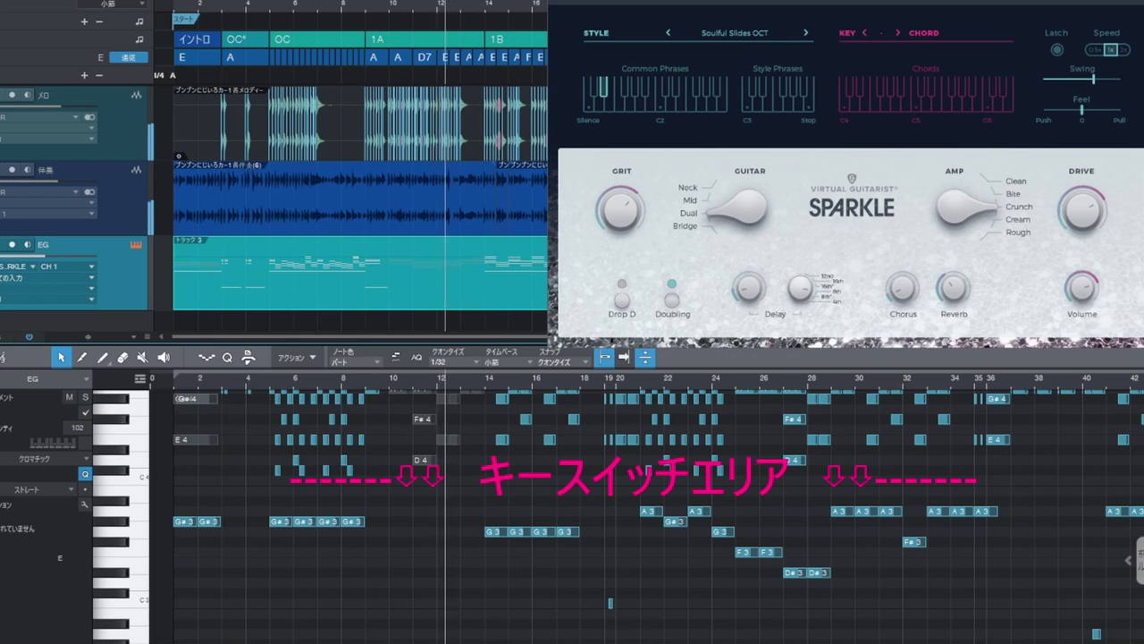
- Examine the EG part's key-switch notes below the chord notes during playback, and stop playback at the end
scroll(466, 533, "up", 2)
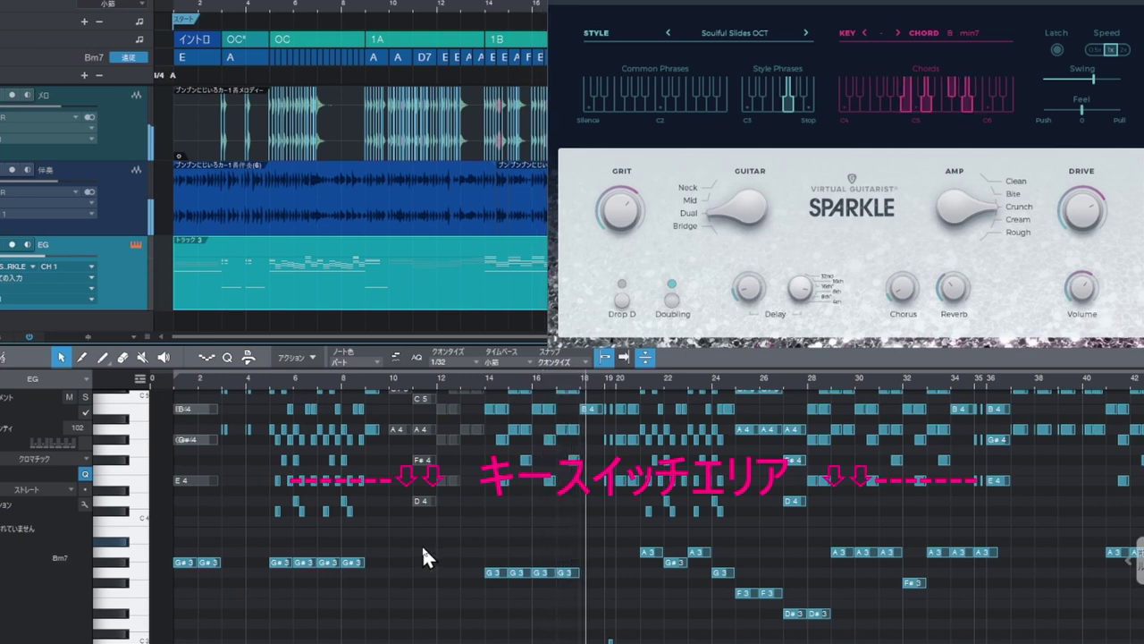
scroll(423, 549, "down", 3)
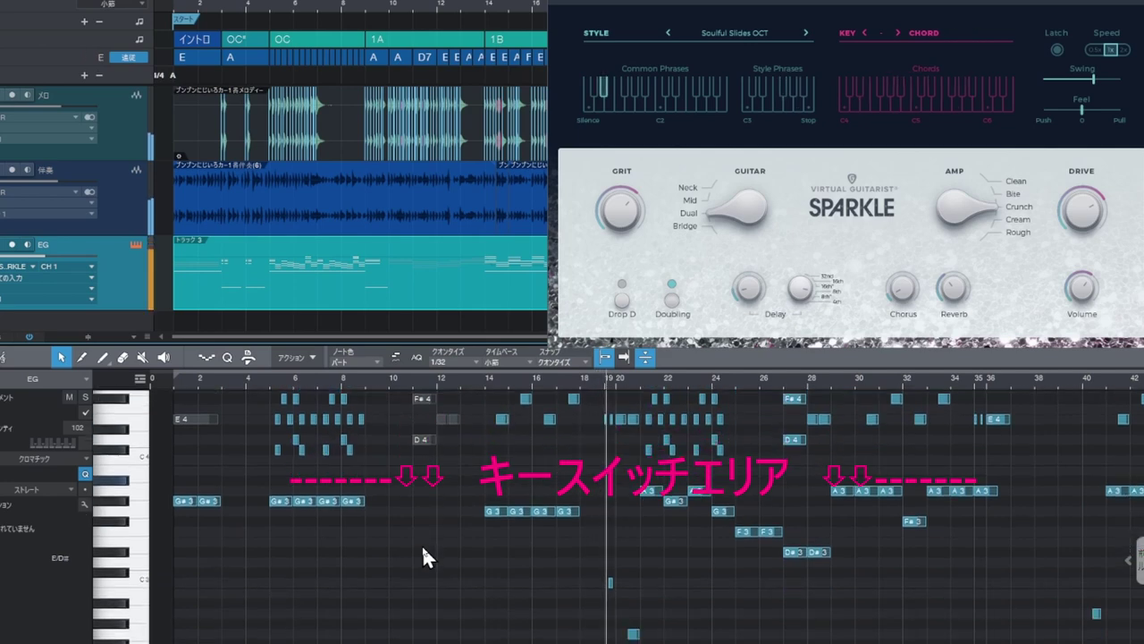
scroll(420, 547, "down", 1)
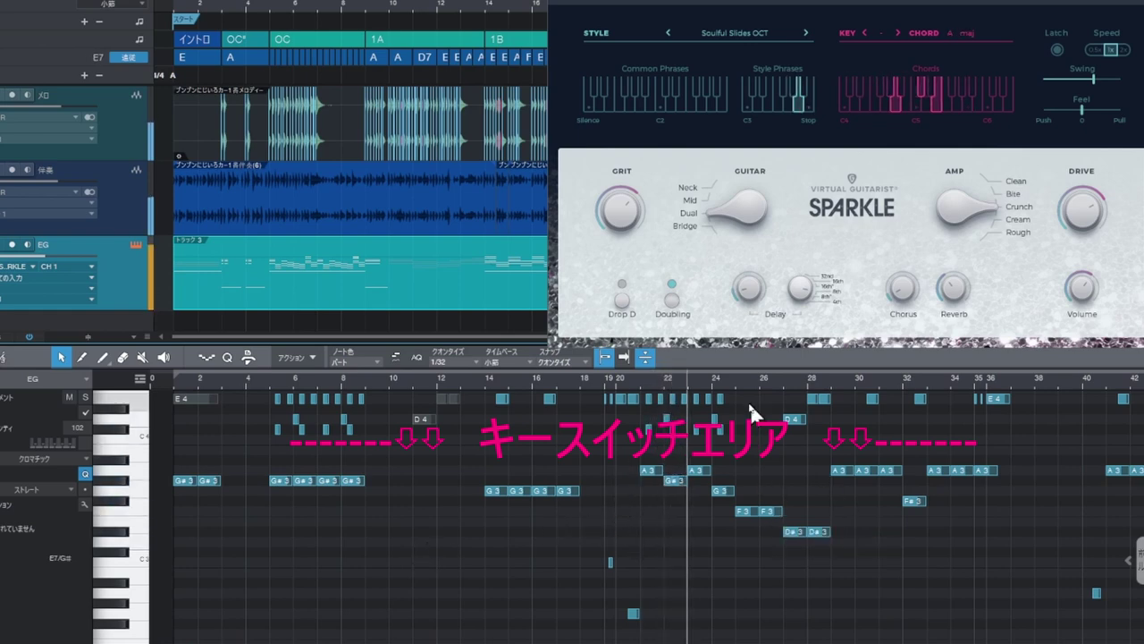
left_click_drag(752, 379, 758, 400)
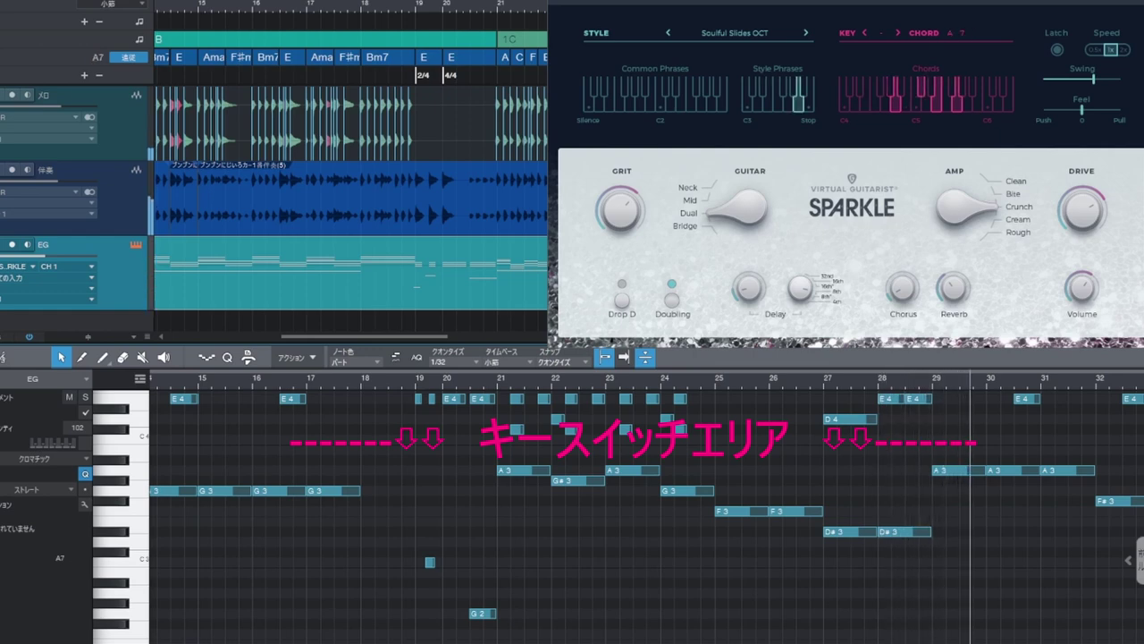
left_click(542, 619)
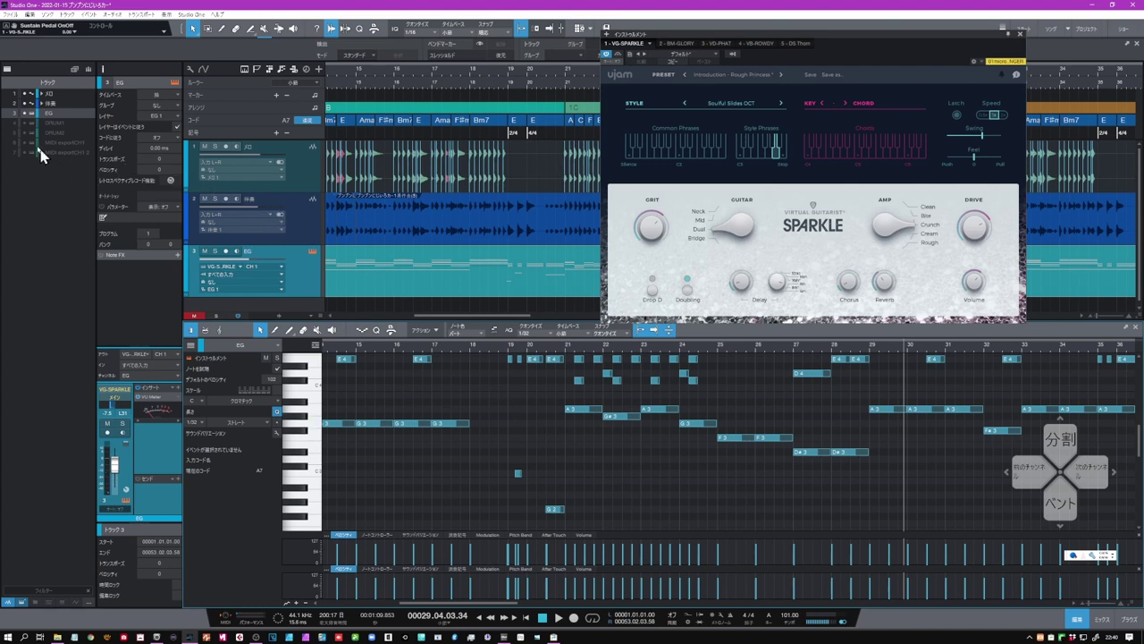
- Show the DRUM1 track and unmute its two Bass notes at 16.3 and bar 17
left_click(25, 124)
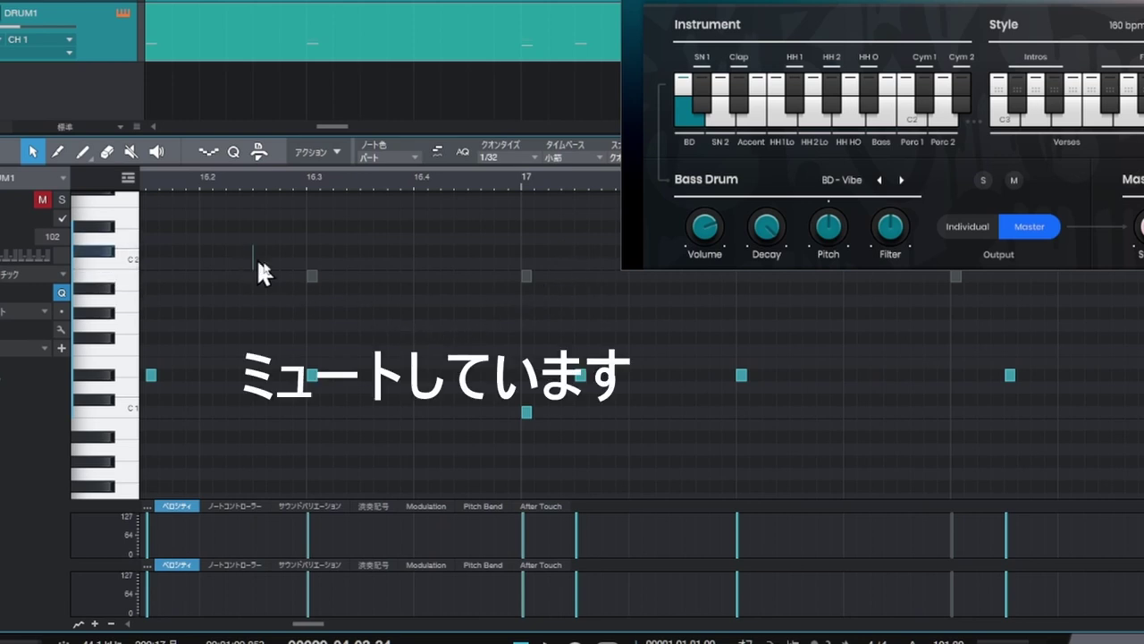
left_click_drag(253, 246, 555, 286)
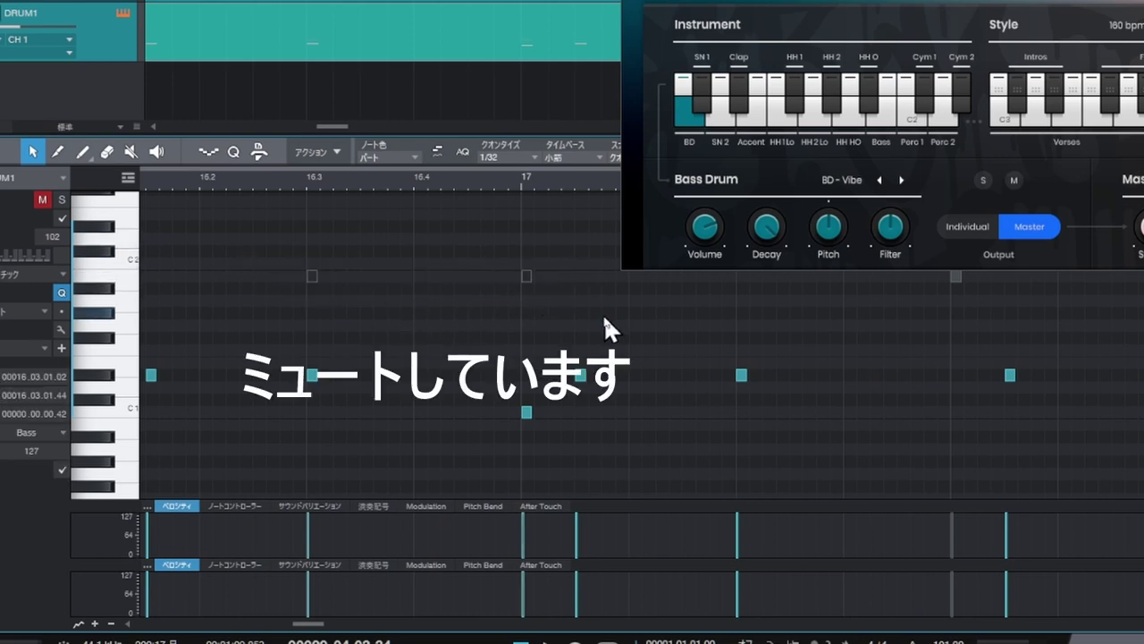
key("shift+m")
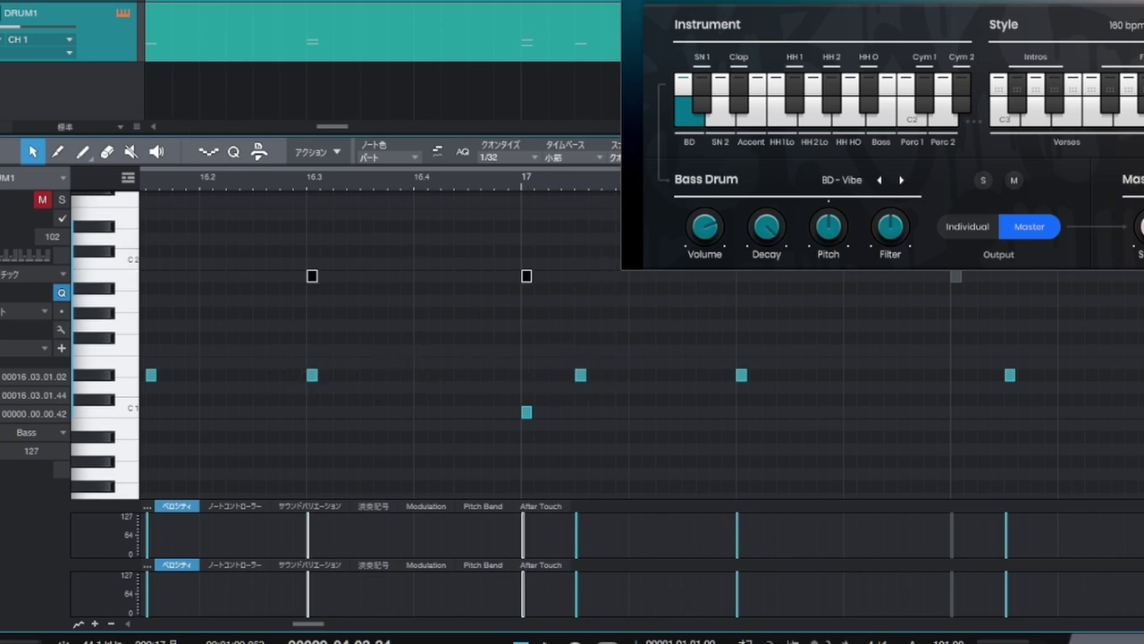
- Solo the DRUM1 track and play it from between 16.2 and 16.3 to hear the two Bass notes
left_click(0, 14)
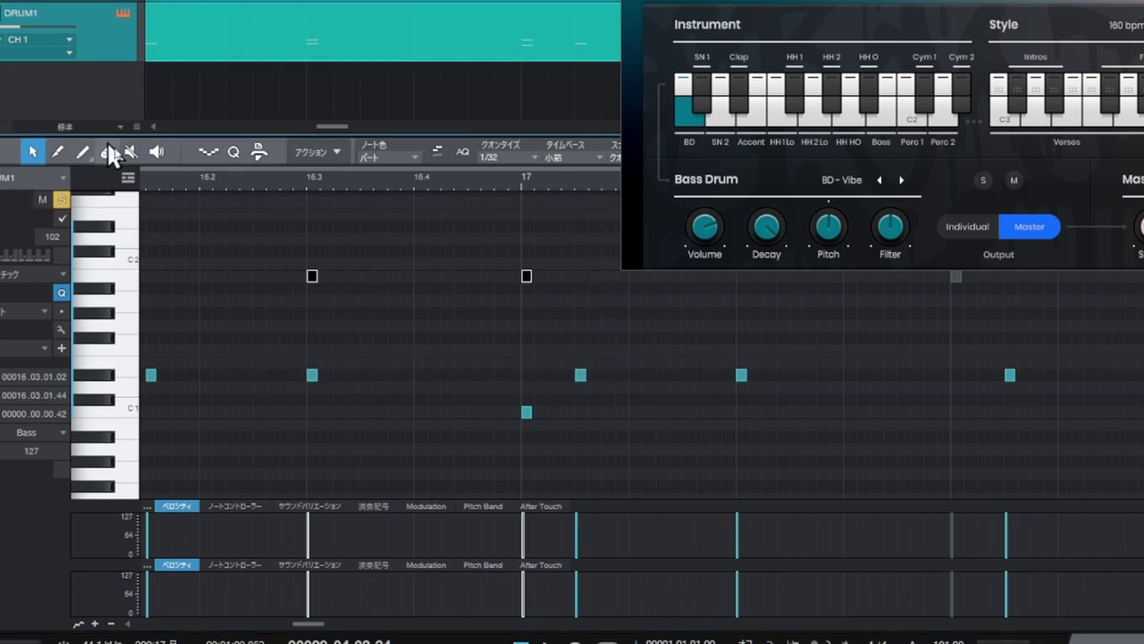
left_click(255, 181)
key("space")
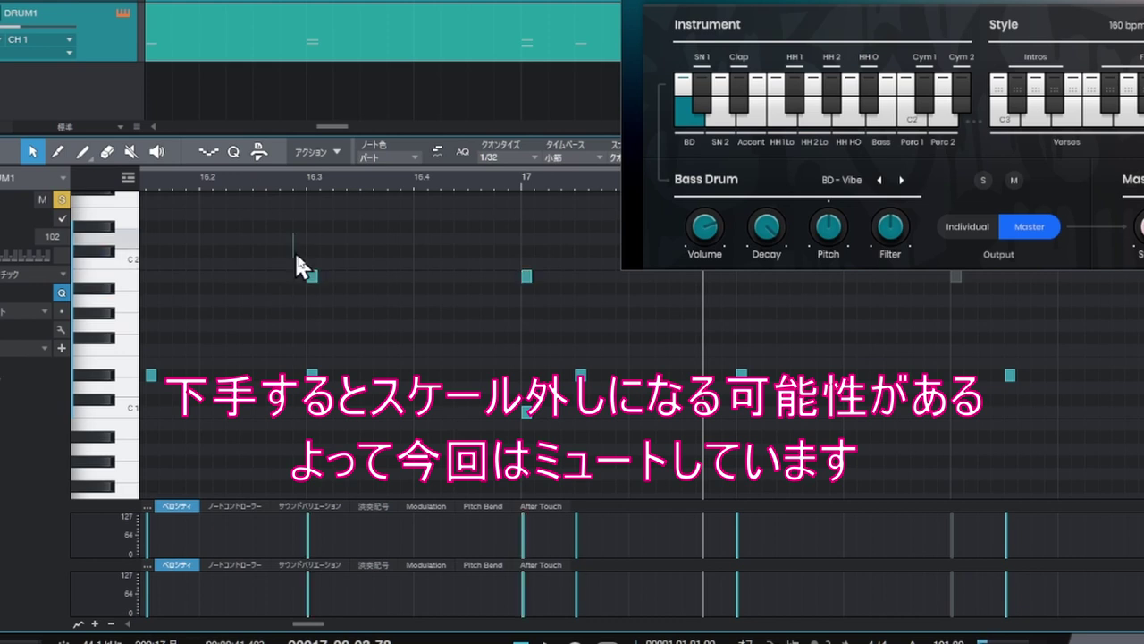
- Mute the two Bass notes at 16.3 and bar 17 in DRUM1 again
left_click_drag(293, 233, 479, 290)
left_click_drag(563, 292, 563, 291)
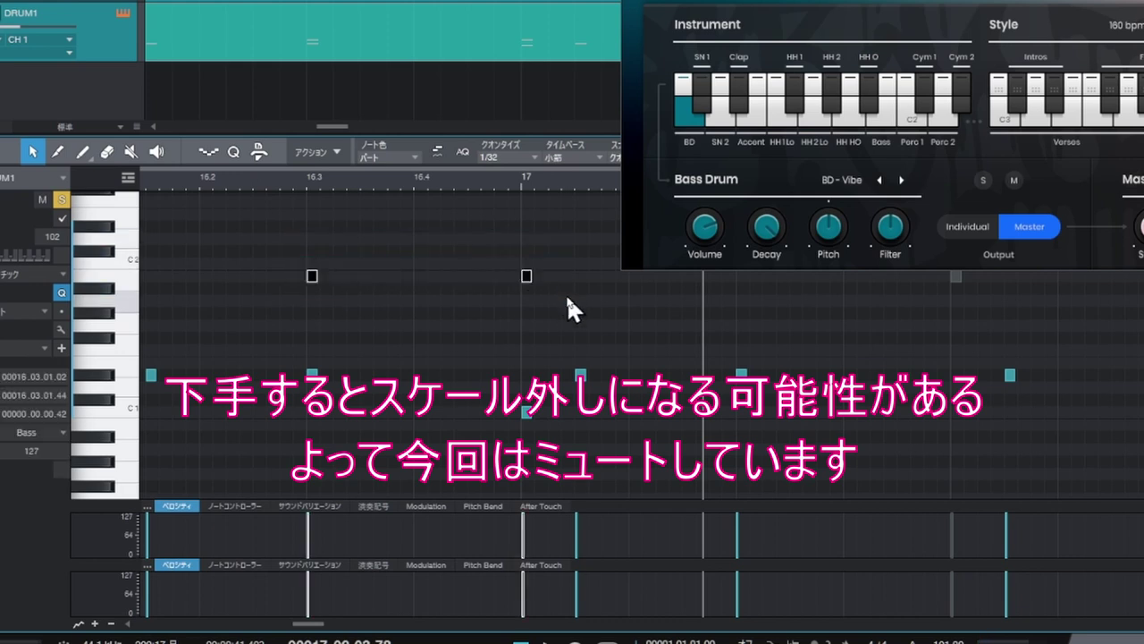
key("shift+m")
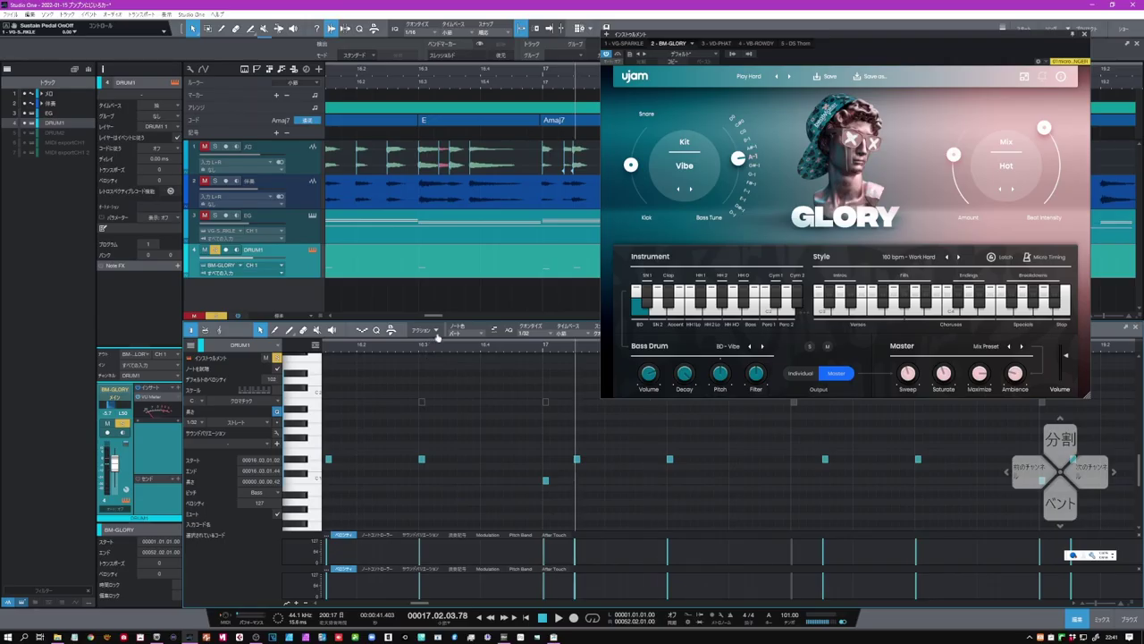
- Play the soloed DRUM1 track from the start of the song and turn its solo off
left_click_drag(438, 337, 613, 311)
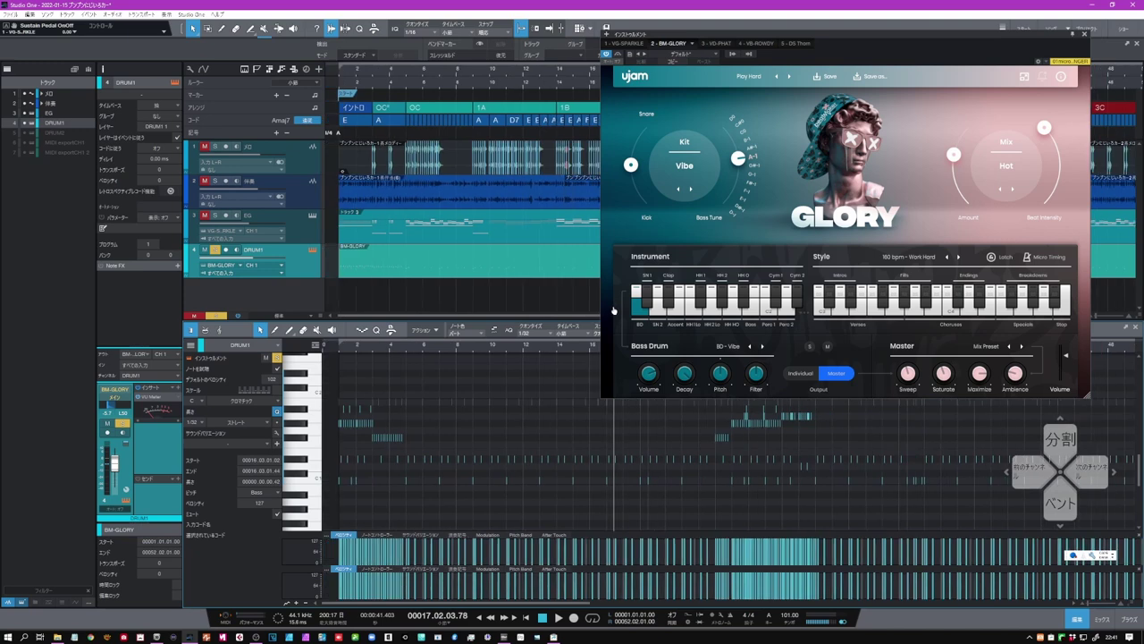
left_click(333, 351)
key("space")
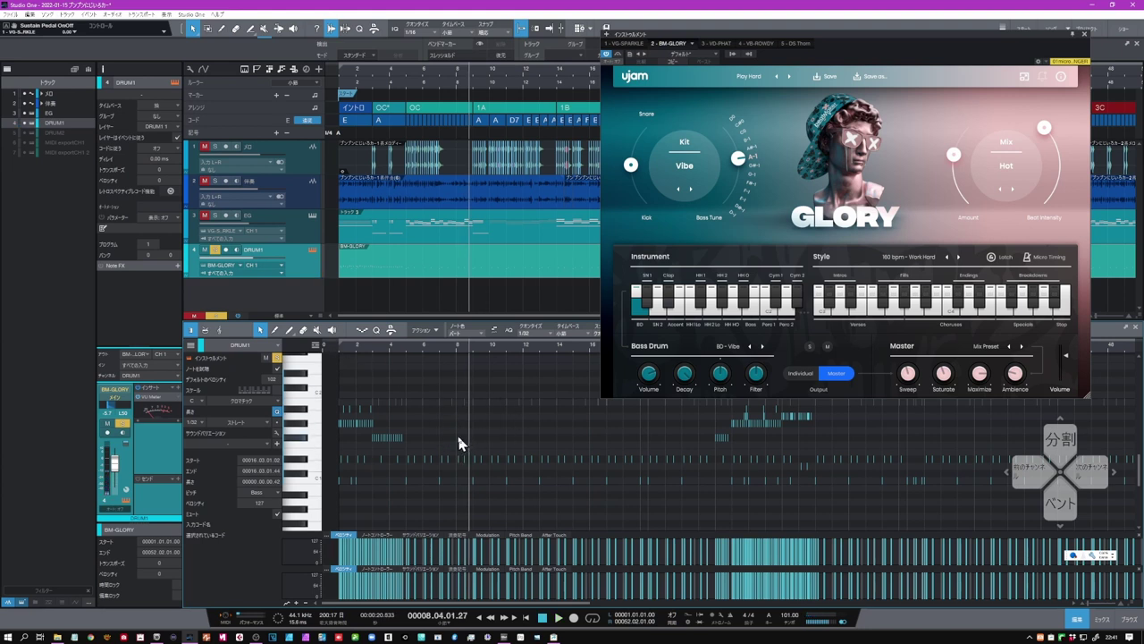
left_click(215, 251)
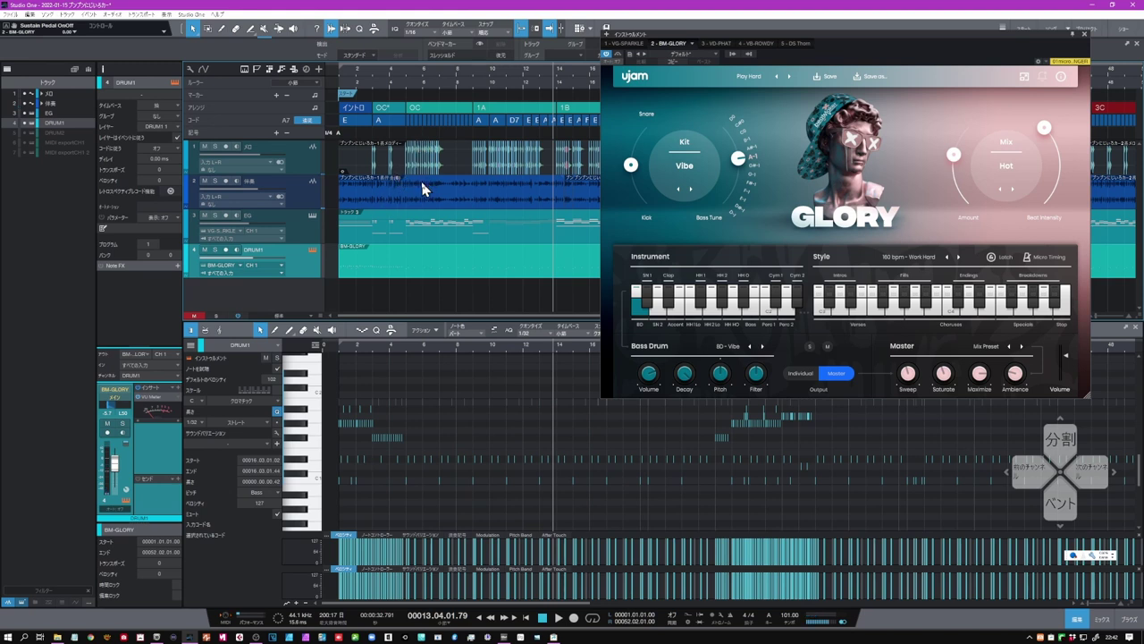
- Show the DRUM2 track, open its VD-PHAT instrument and play the track soloed from bar 9
left_click(23, 133)
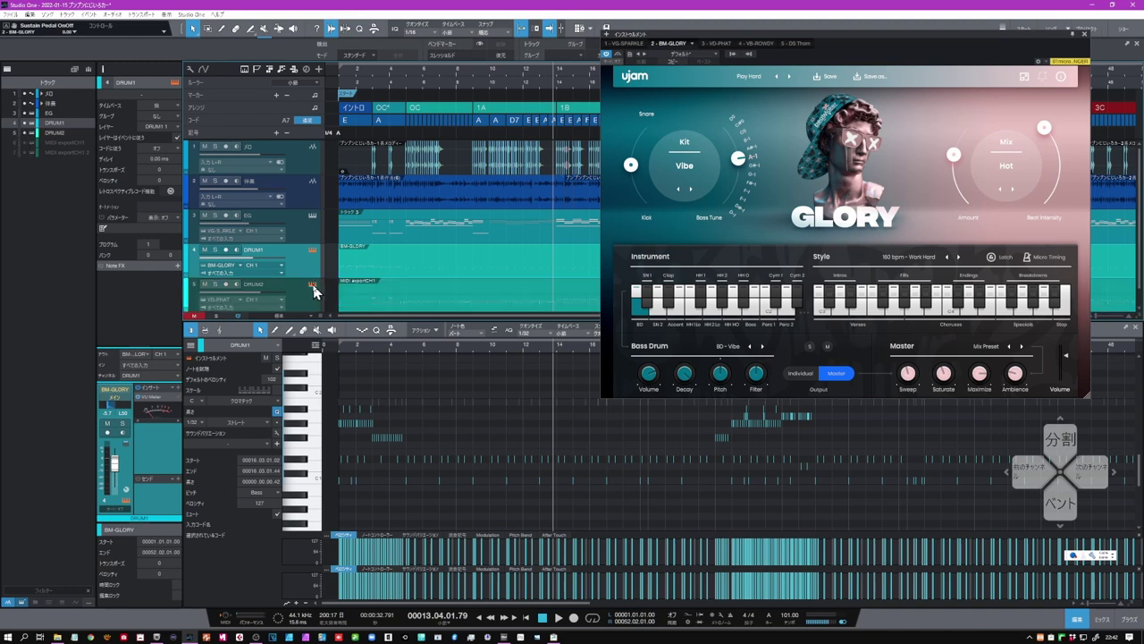
left_click(313, 286)
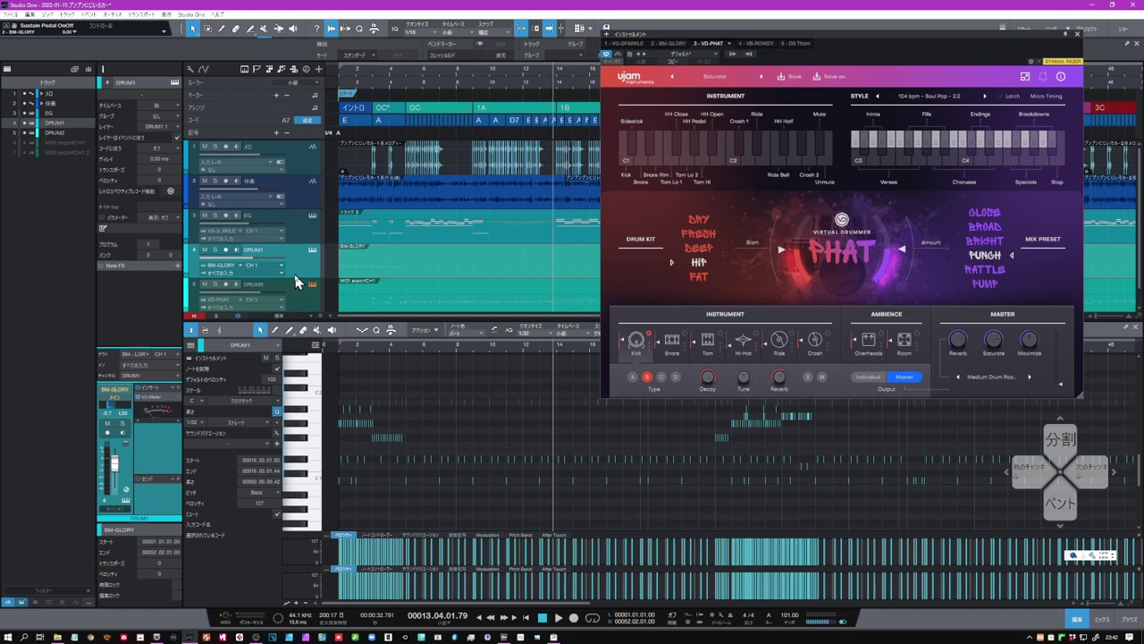
left_click(215, 284)
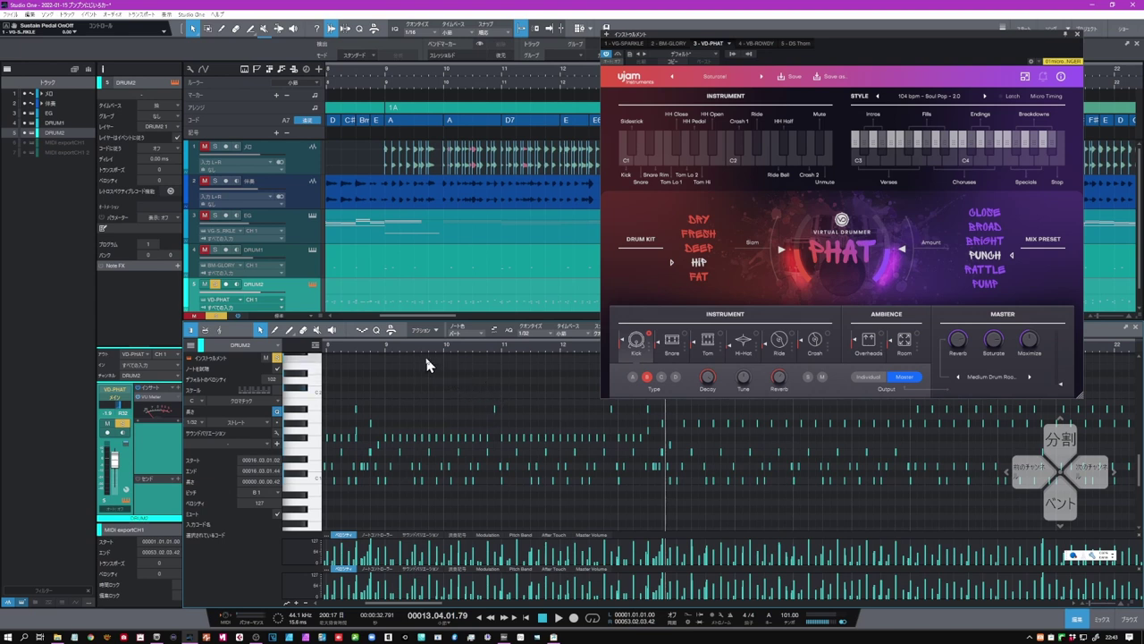
left_click(382, 348)
key("space")
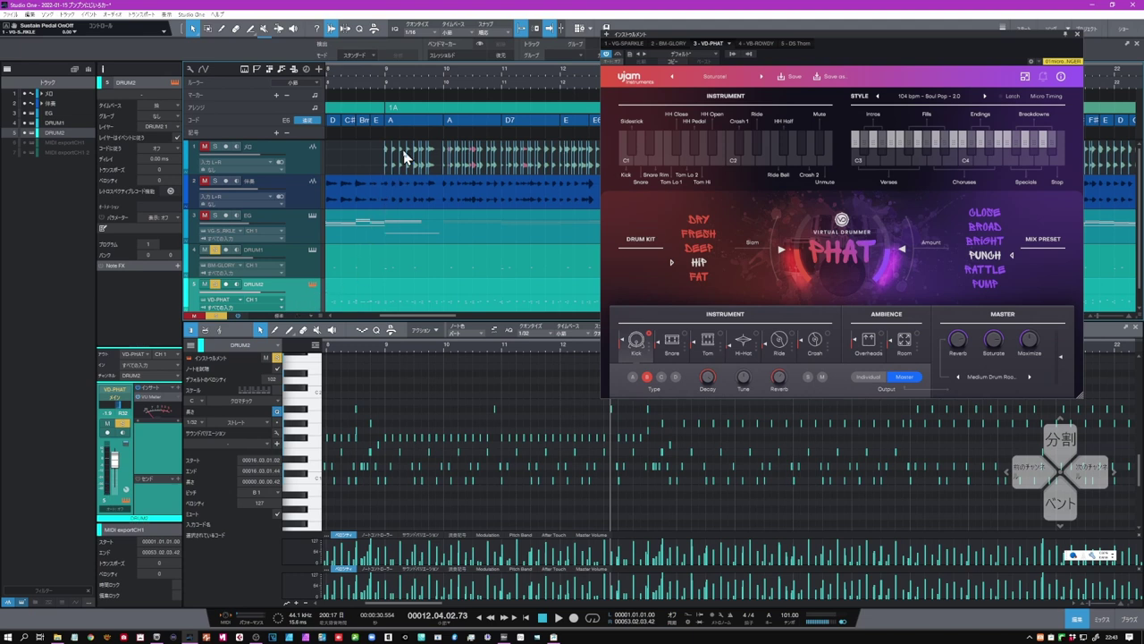
- Play DRUM1 and DRUM2 soloed together from bar 9 and near the end of the song
left_click(386, 80)
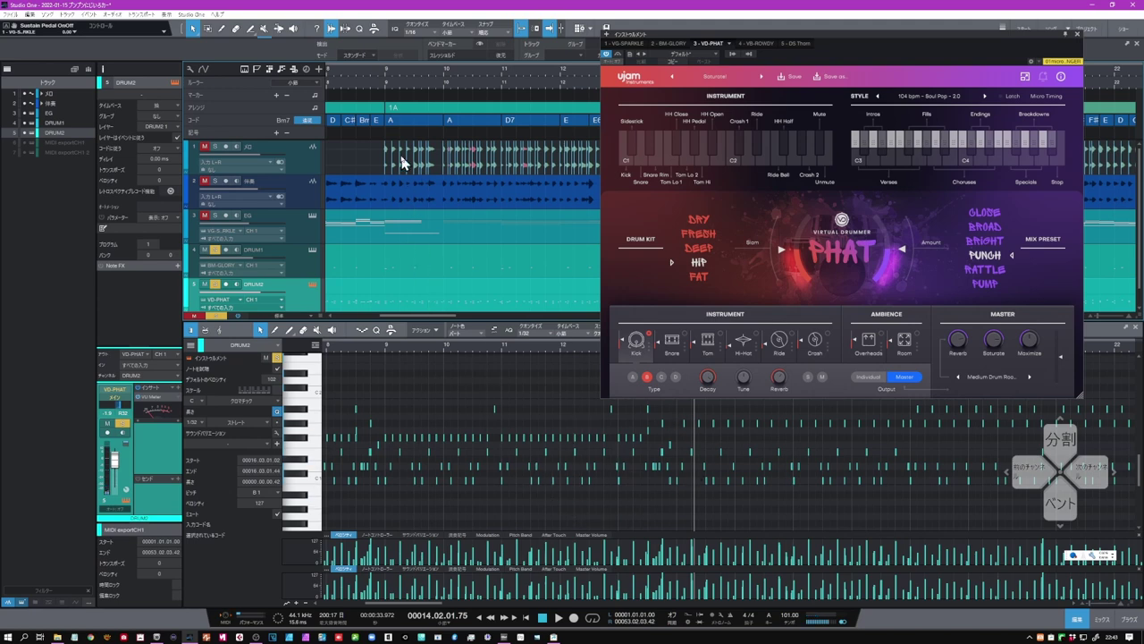
left_click_drag(487, 69, 426, 33)
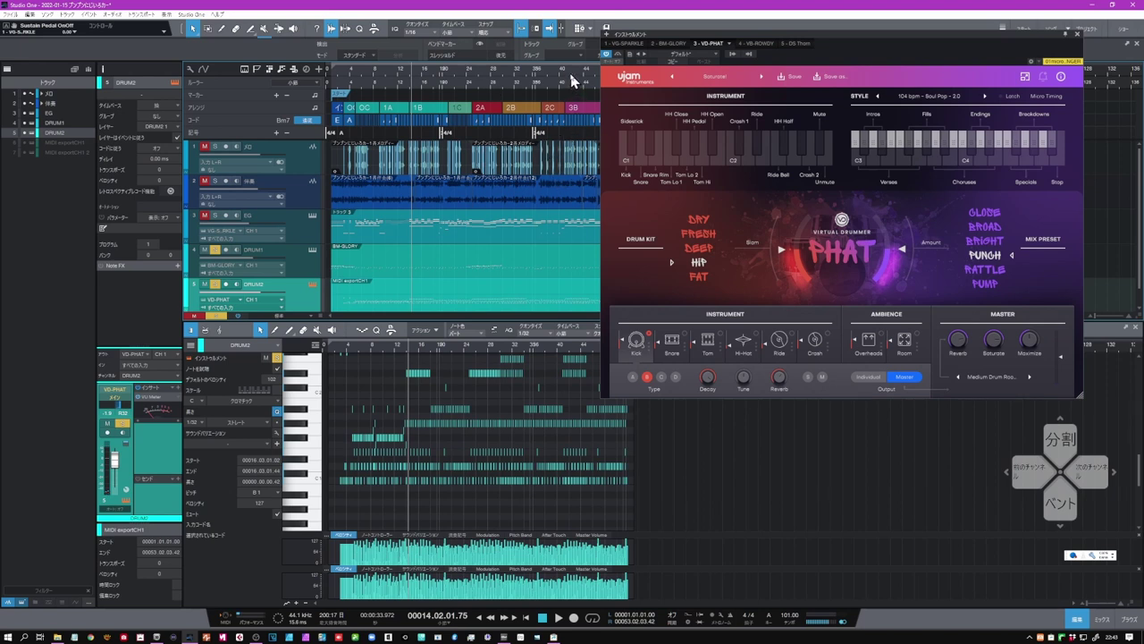
left_click(572, 79)
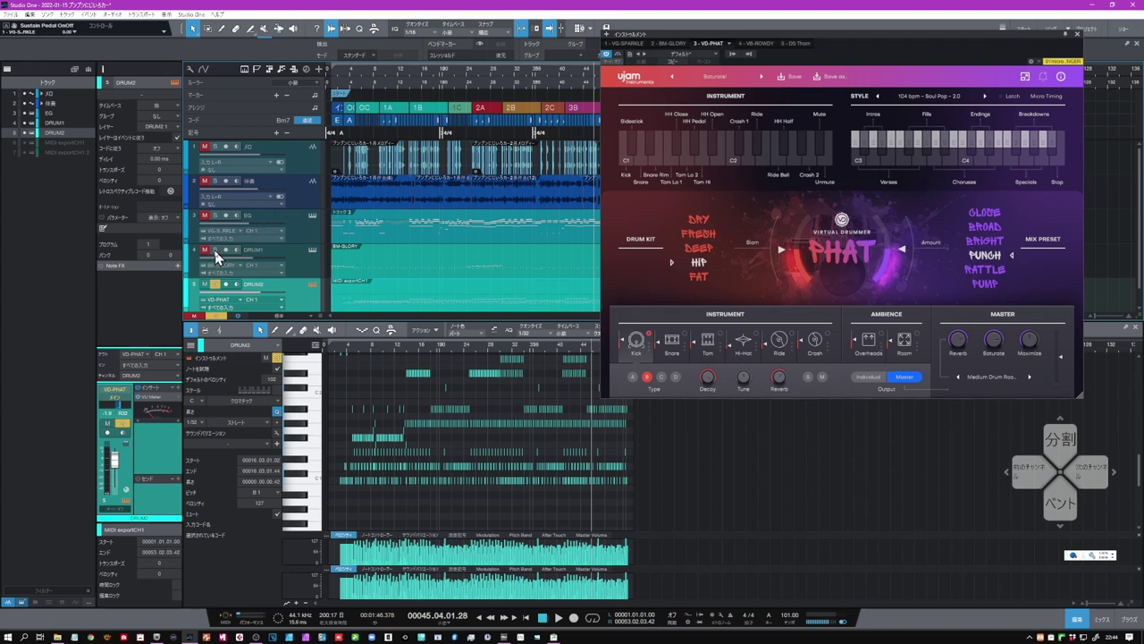
- Turn off the solo on DRUM2 and play all shown tracks from around section 2A
left_click(215, 284)
left_click(470, 83)
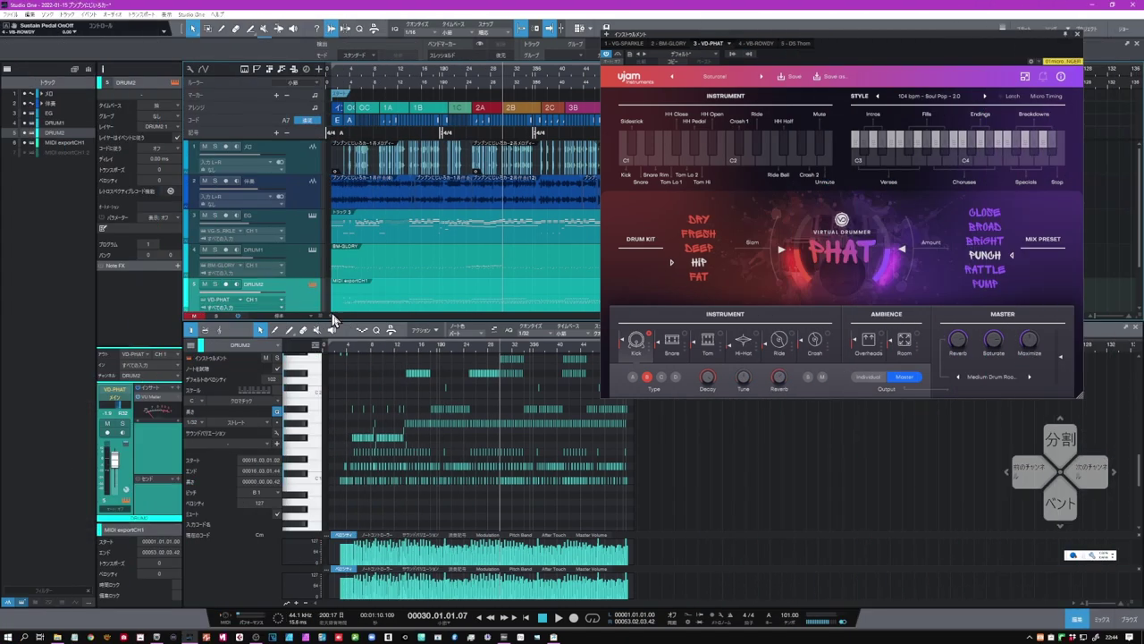
- Open the VB-ROWDY bass instrument of the MIDI exportCH1 track and solo that track
scroll(311, 268, "down", 1)
left_click(311, 295)
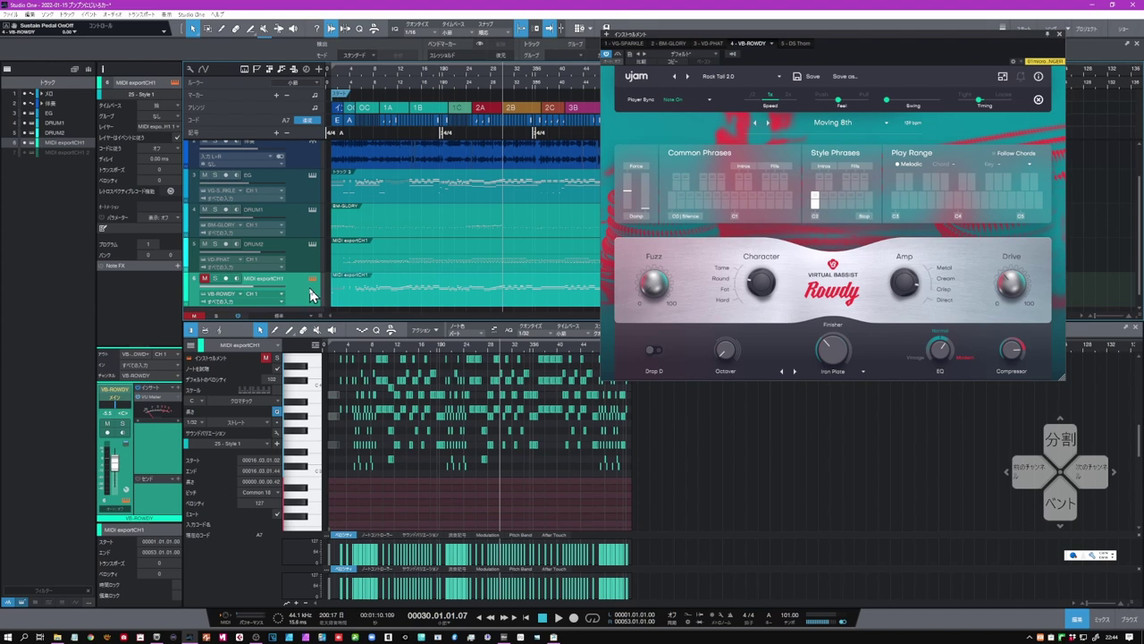
left_click(215, 280)
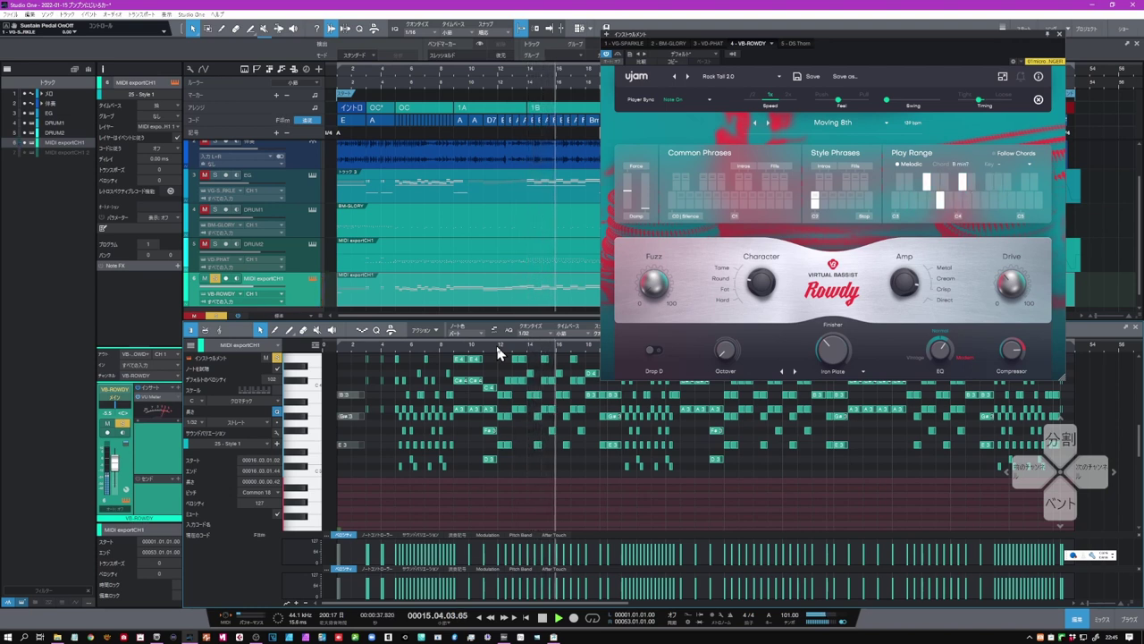
- Check the bass track's lower notes, turn off its solo and play all shown tracks together
scroll(447, 447, "down", 3)
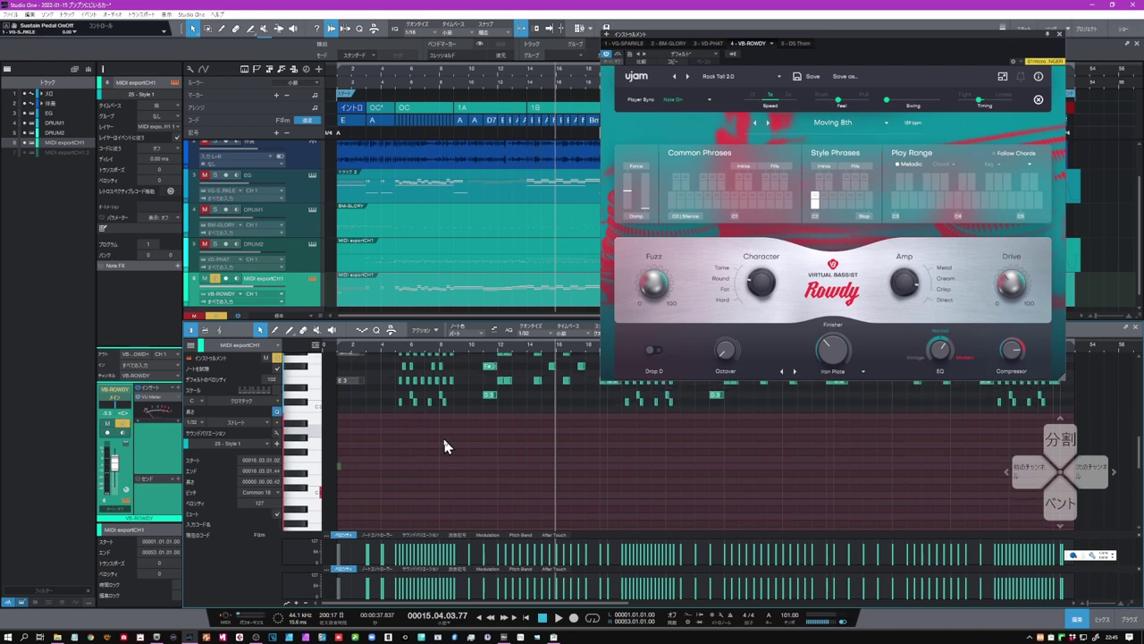
scroll(447, 447, "up", 1)
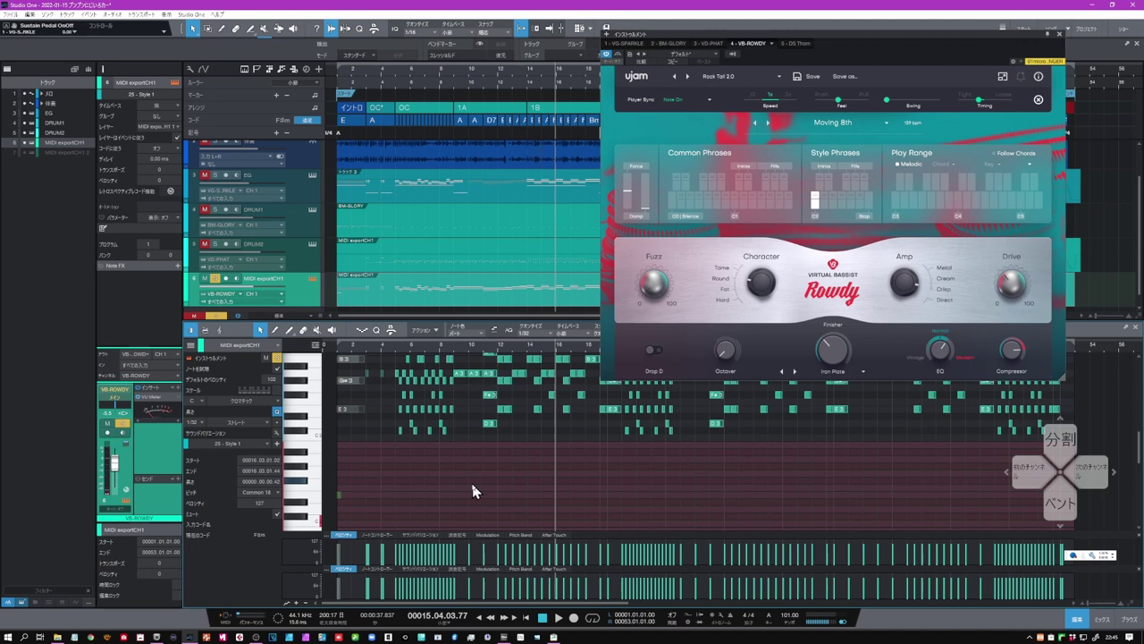
left_click(215, 279)
key("space")
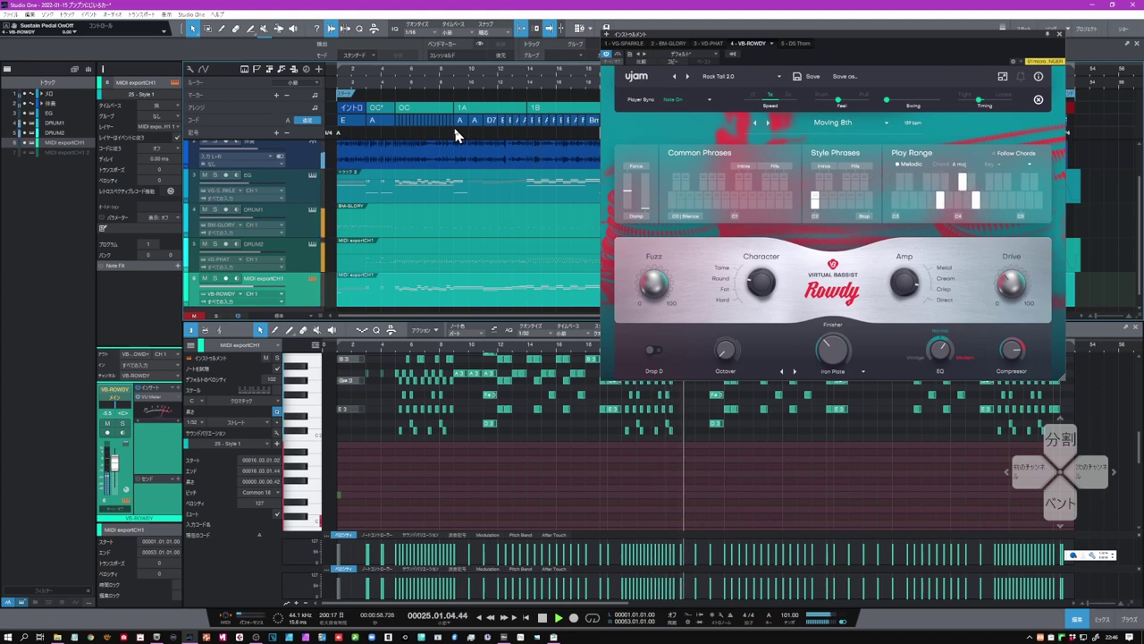
key("space")
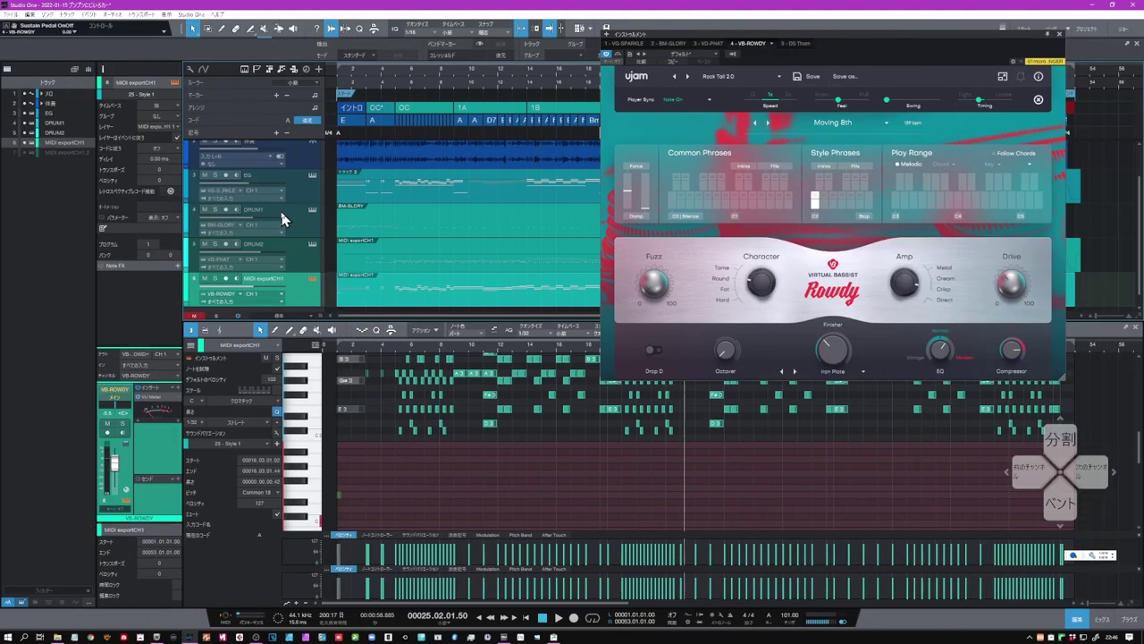
- Show the MIDI exportCH1 2 track, open its DS Thorn instrument and play the track soloed from section 1B
scroll(282, 219, "down", 1)
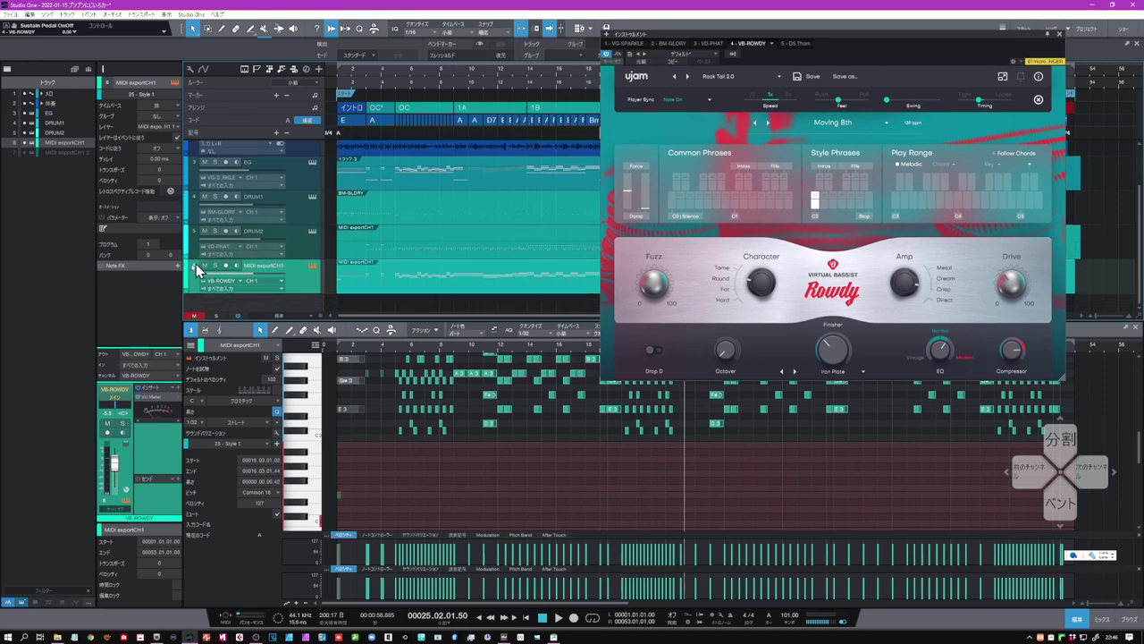
left_click(24, 153)
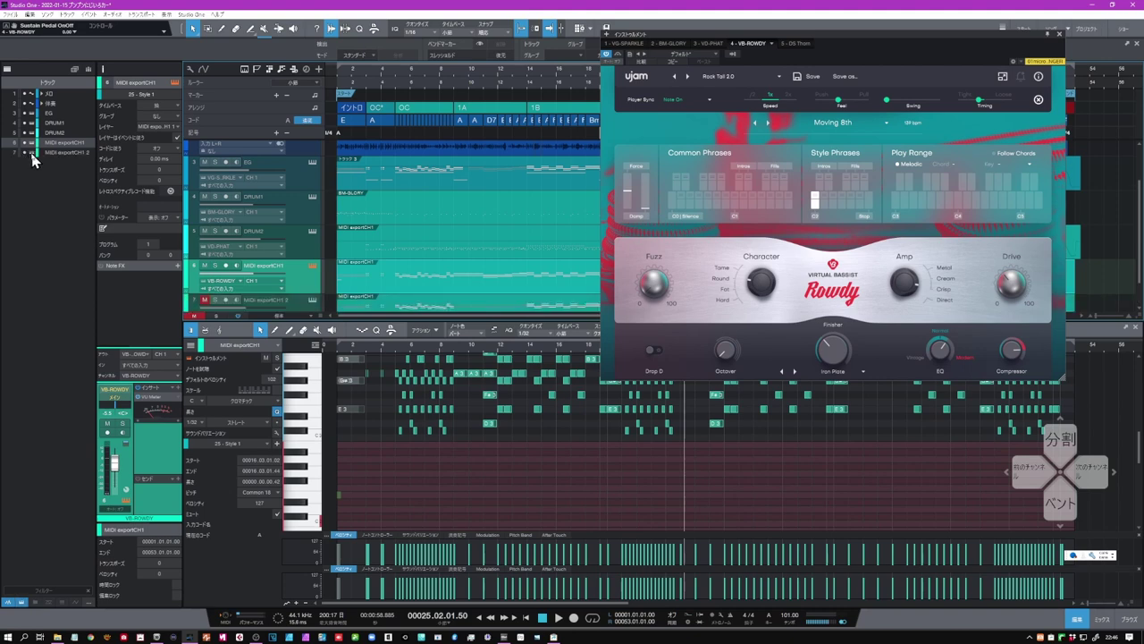
left_click(51, 154)
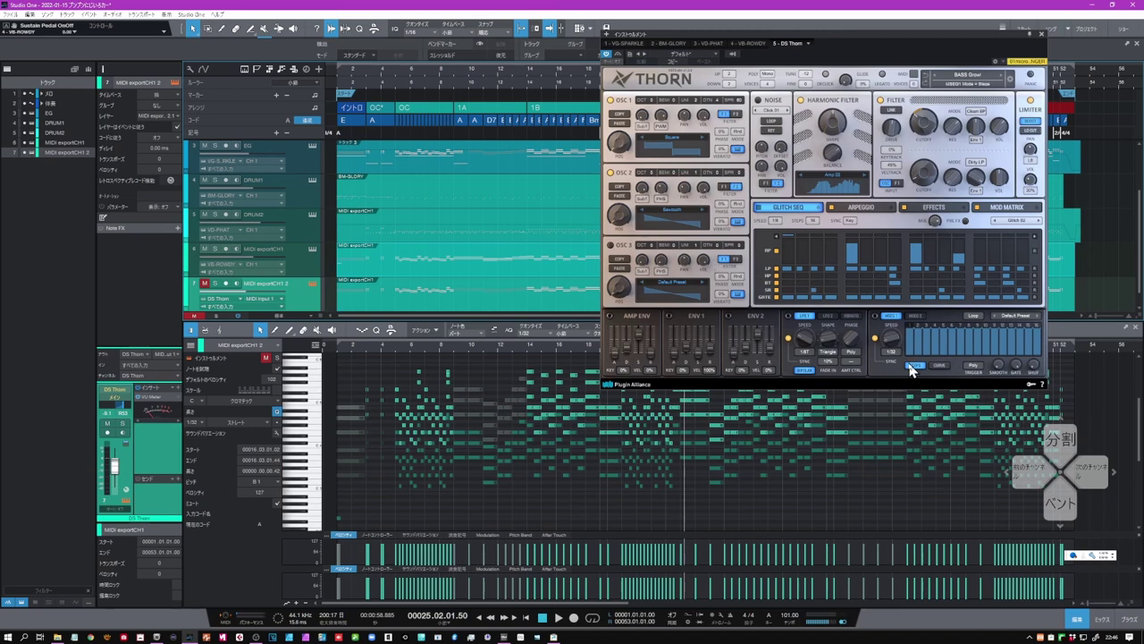
left_click(215, 283)
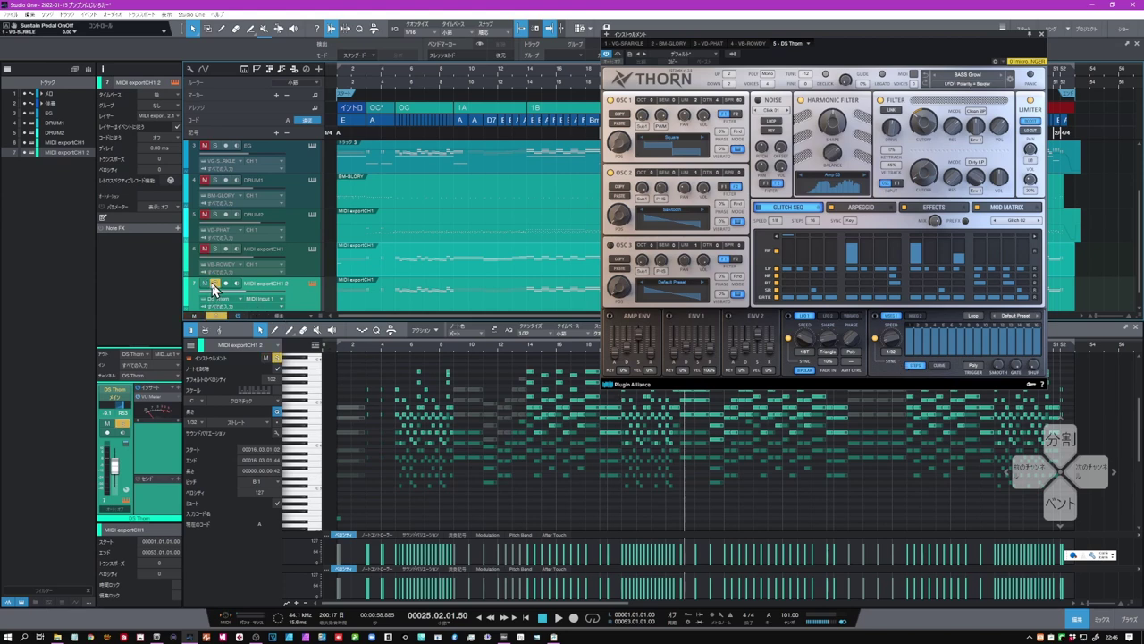
left_click(526, 79)
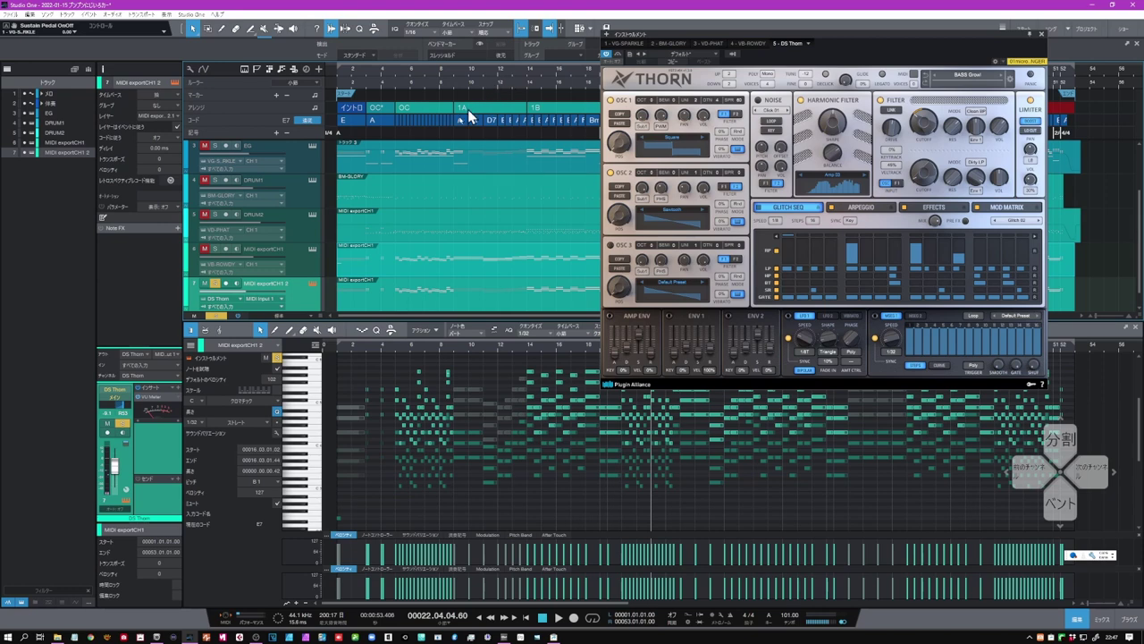
- Turn off the solo on MIDI exportCH1 2 and open the EG track's notes with its VG-SPARKLE instrument
left_click(216, 283)
left_click(294, 164)
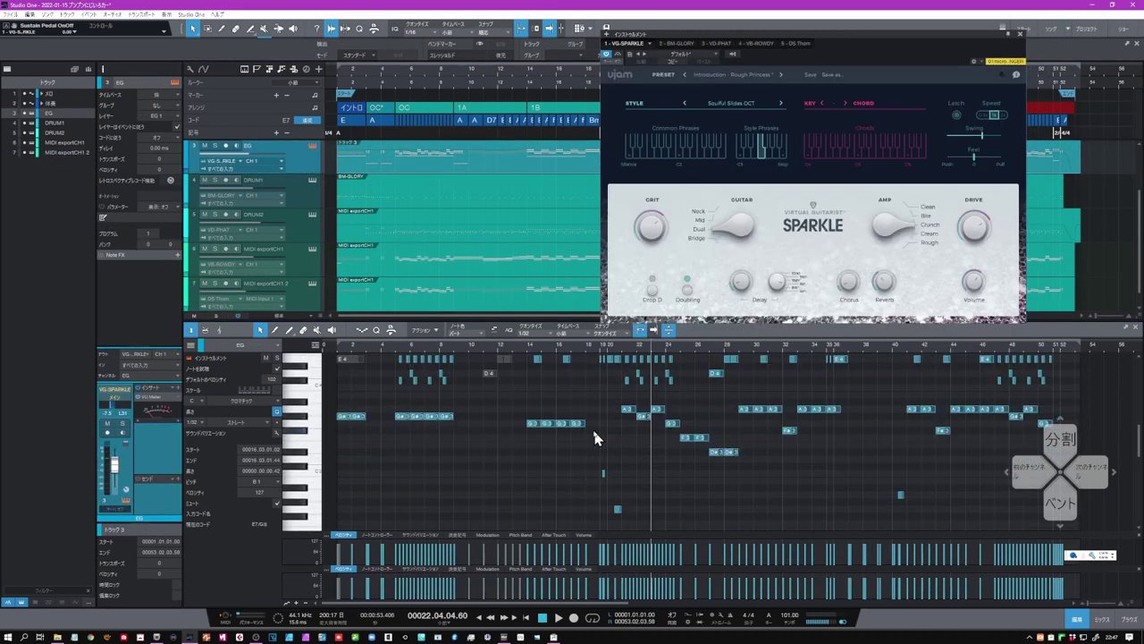
scroll(576, 420, "up", 5)
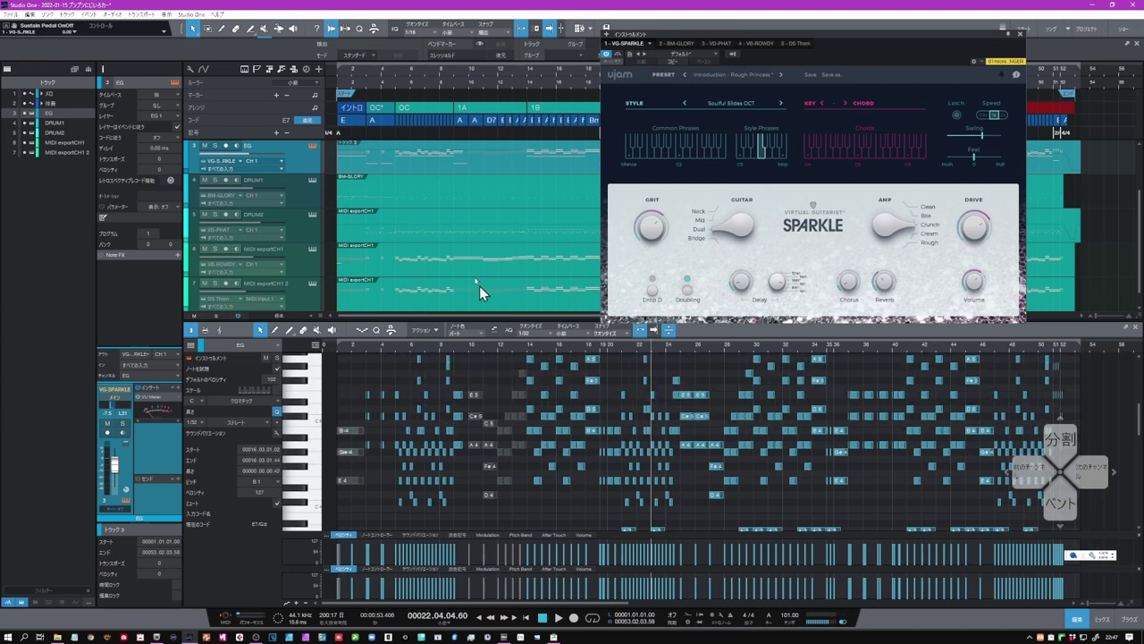
- Play all tracks from bar 1 and examine the メロ track's waveform up close
left_click(337, 79)
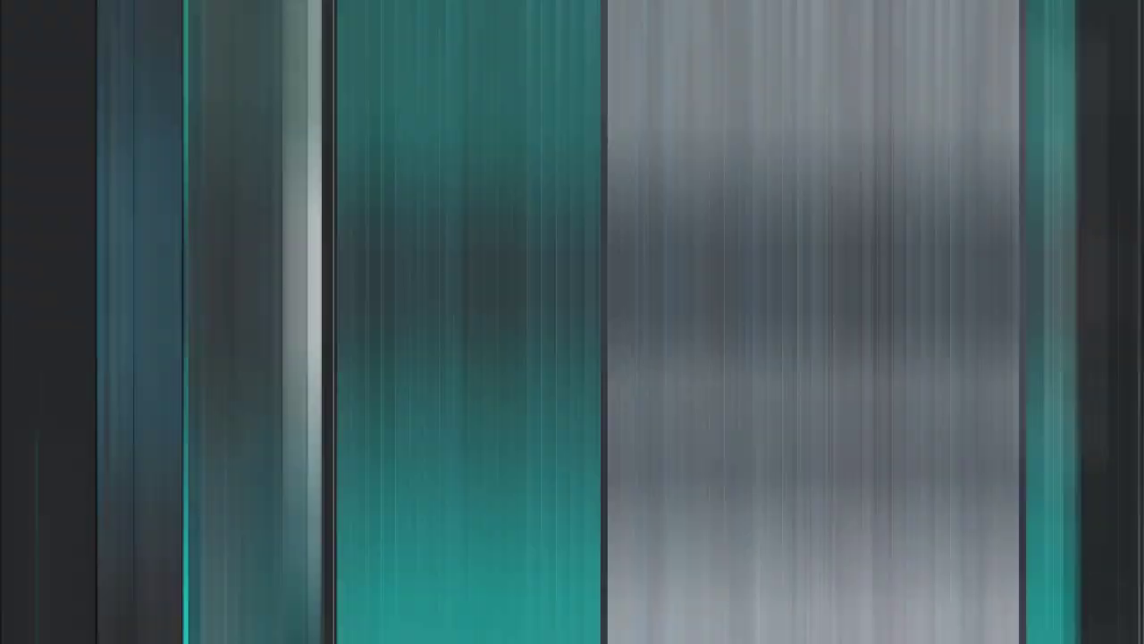
left_click(556, 618)
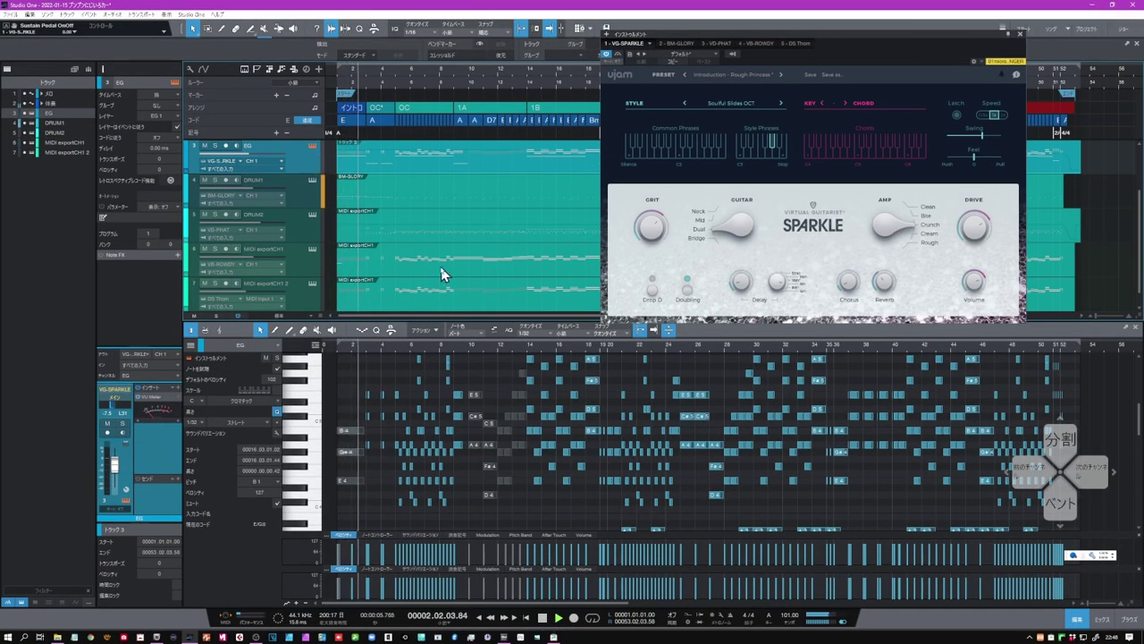
scroll(537, 212, "up", 2)
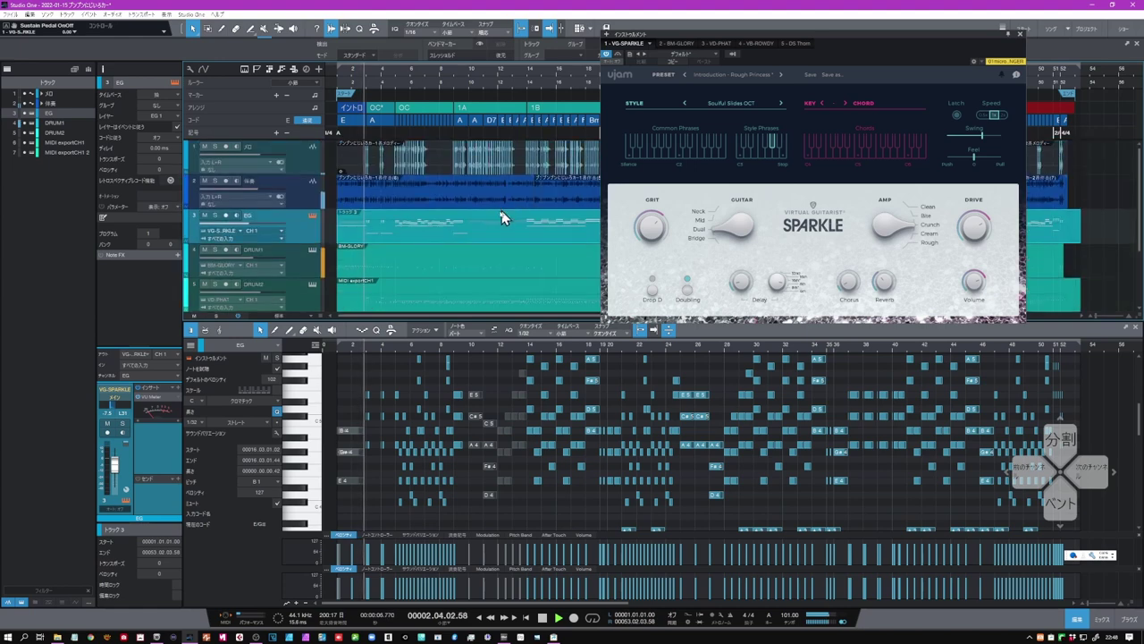
left_click(414, 164)
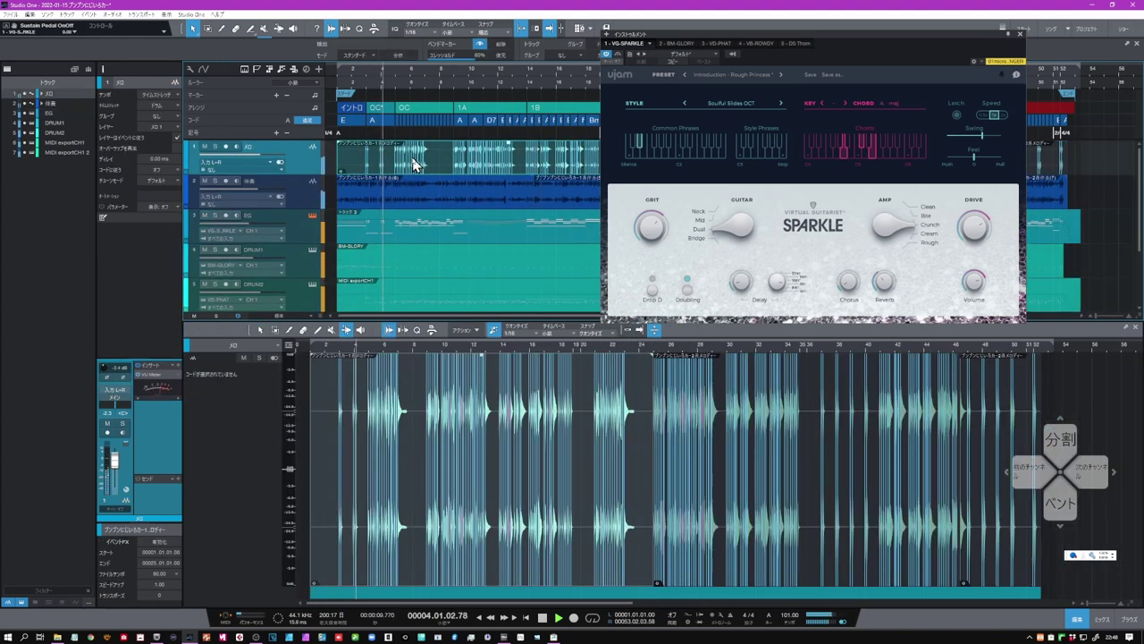
left_click_drag(425, 346, 516, 367)
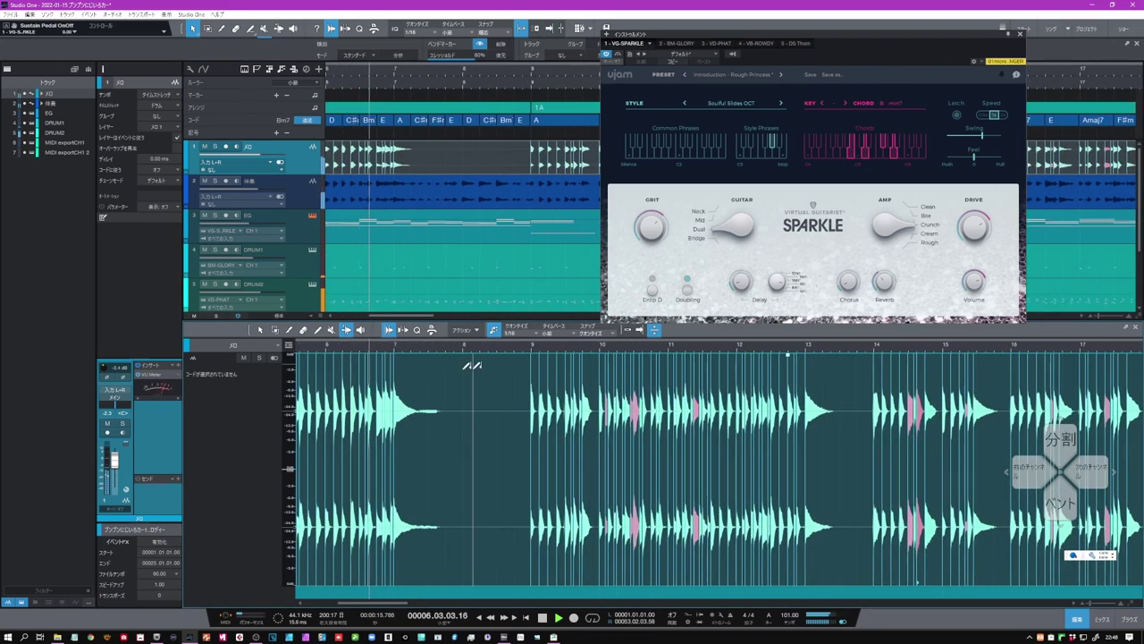
- Examine the 伴奏 track's waveform and the EG track's notes during playback
left_click(312, 198)
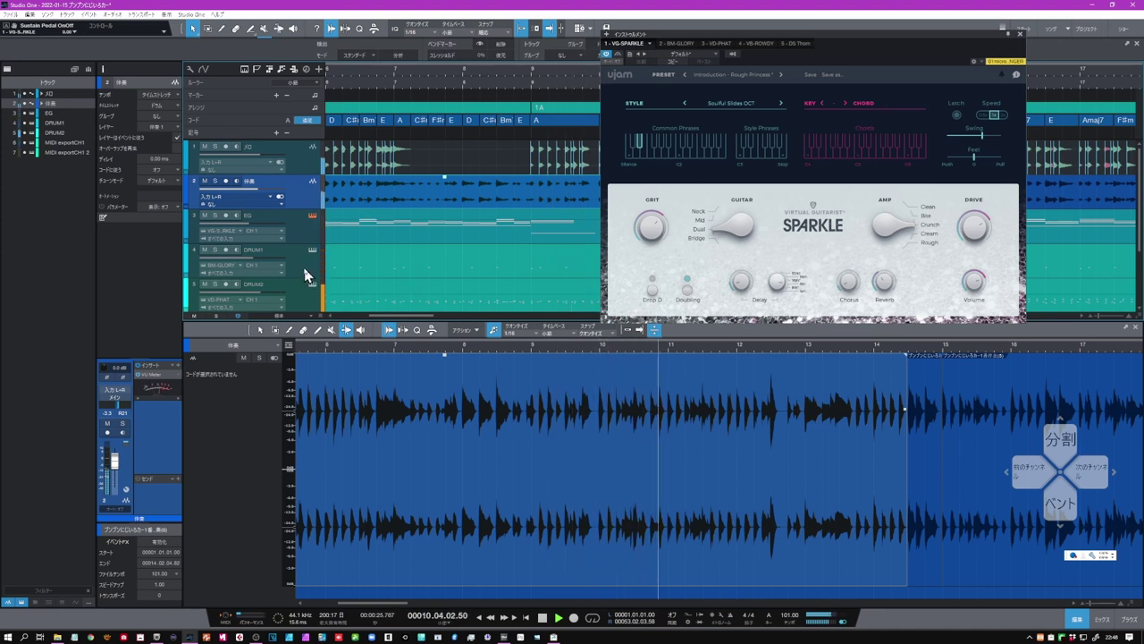
scroll(585, 350, "up", 3)
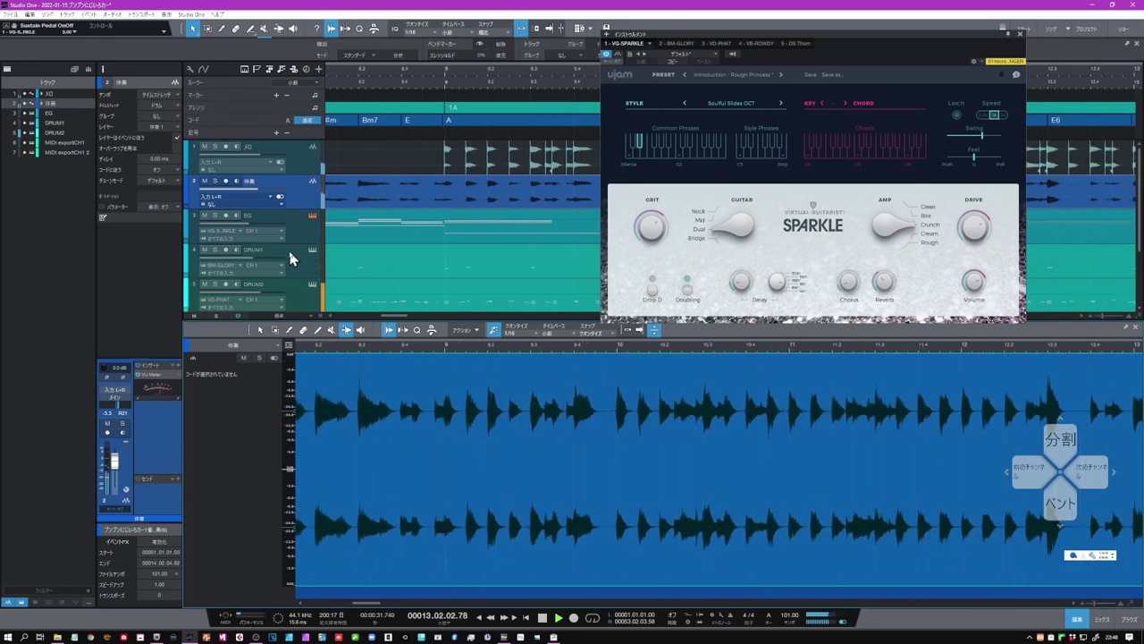
left_click(303, 230)
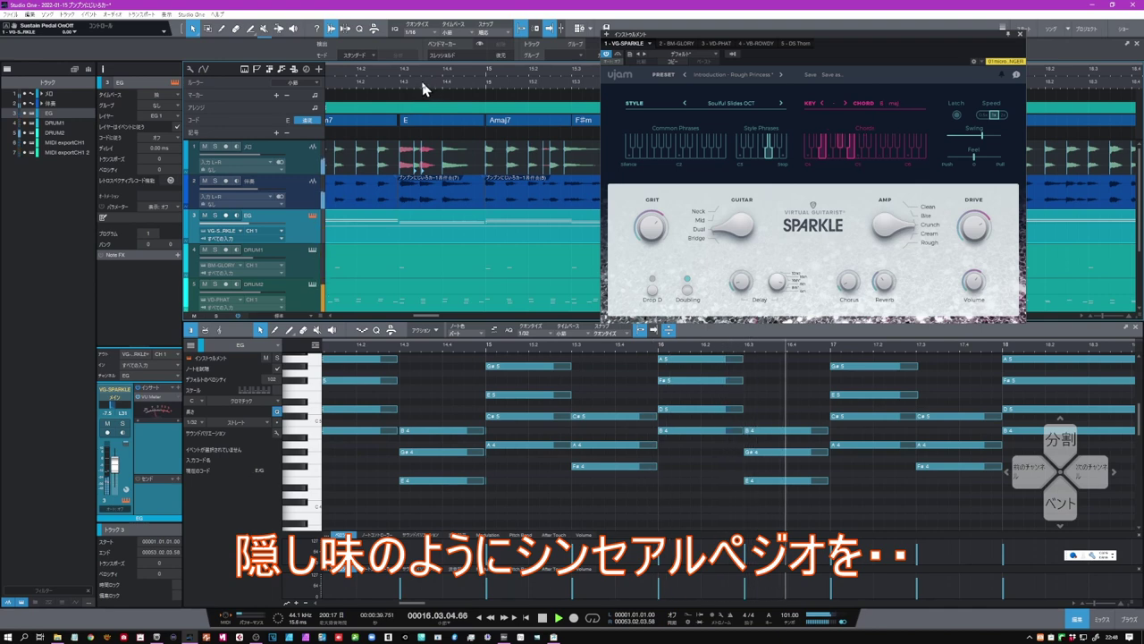
scroll(424, 71, "down", 4)
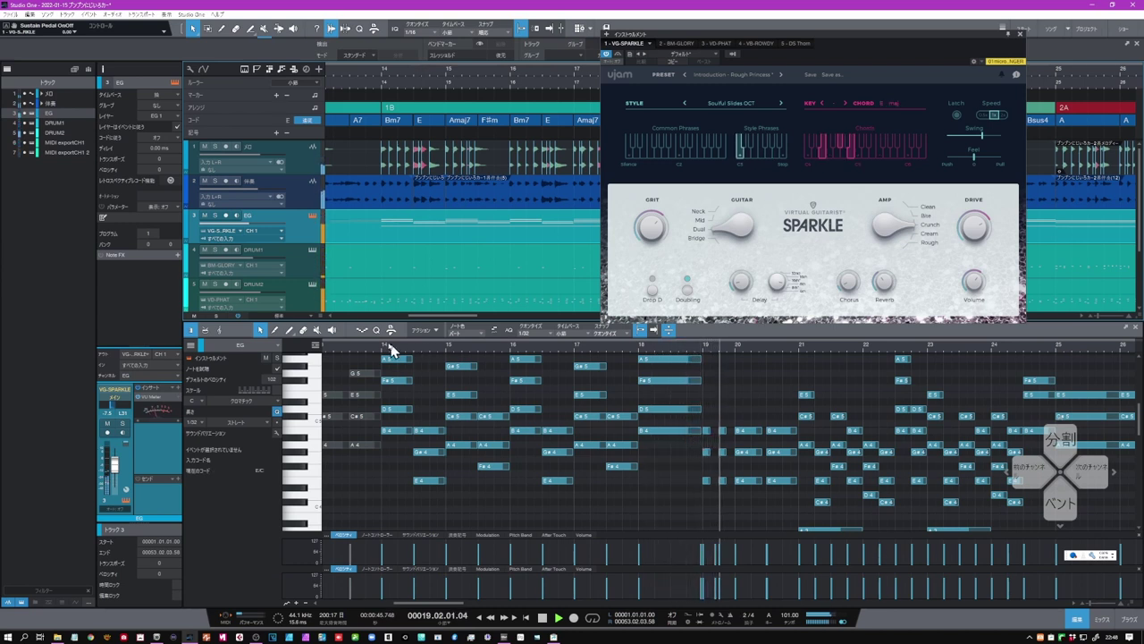
- View the notes and instruments of the DRUM1 (BM-GLORY) and DRUM2 (VD-PHAT) tracks during playback
left_click(306, 264)
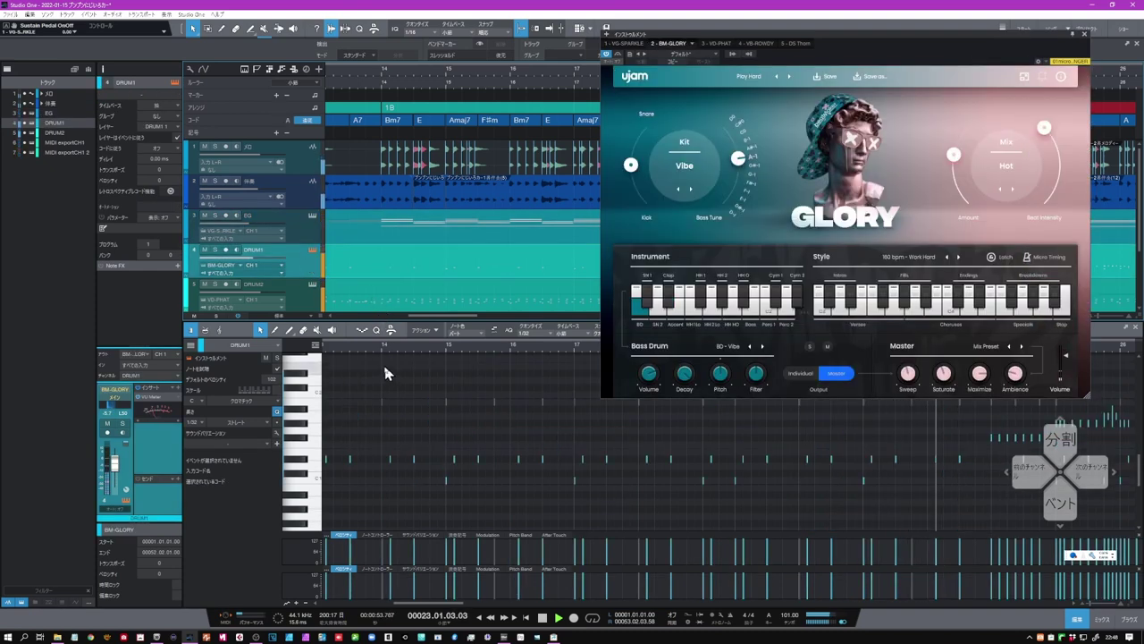
scroll(295, 285, "down", 1)
left_click(295, 277)
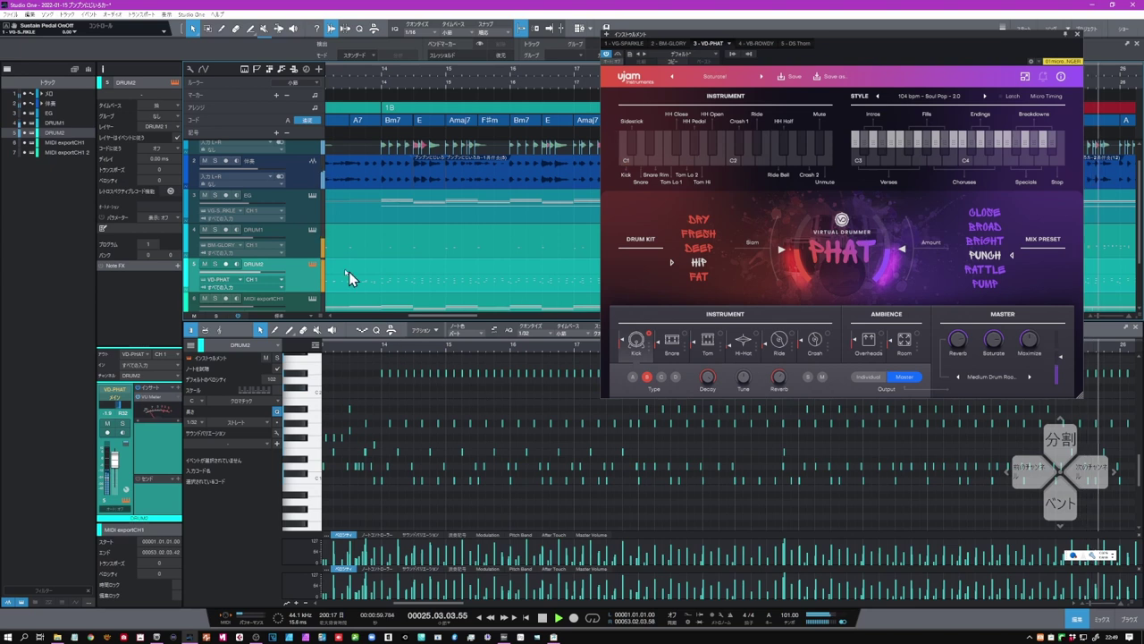
- View the notes of the VB-ROWDY bass and DS Thorn tracks, then close the instrument window
scroll(300, 280, "down", 1)
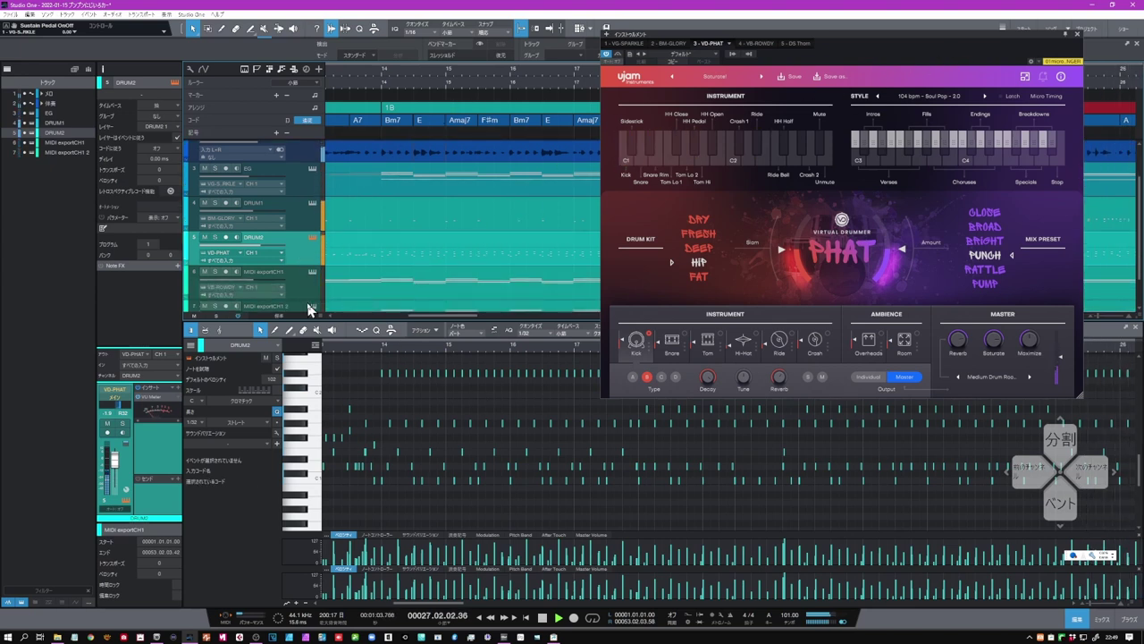
scroll(305, 268, "down", 1)
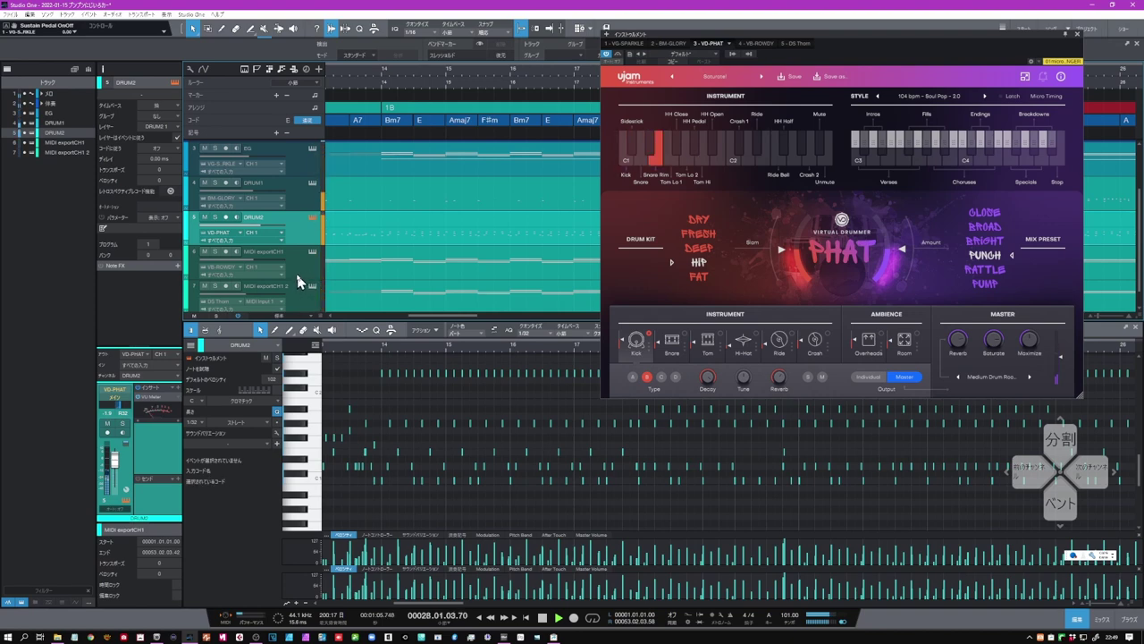
left_click(301, 275)
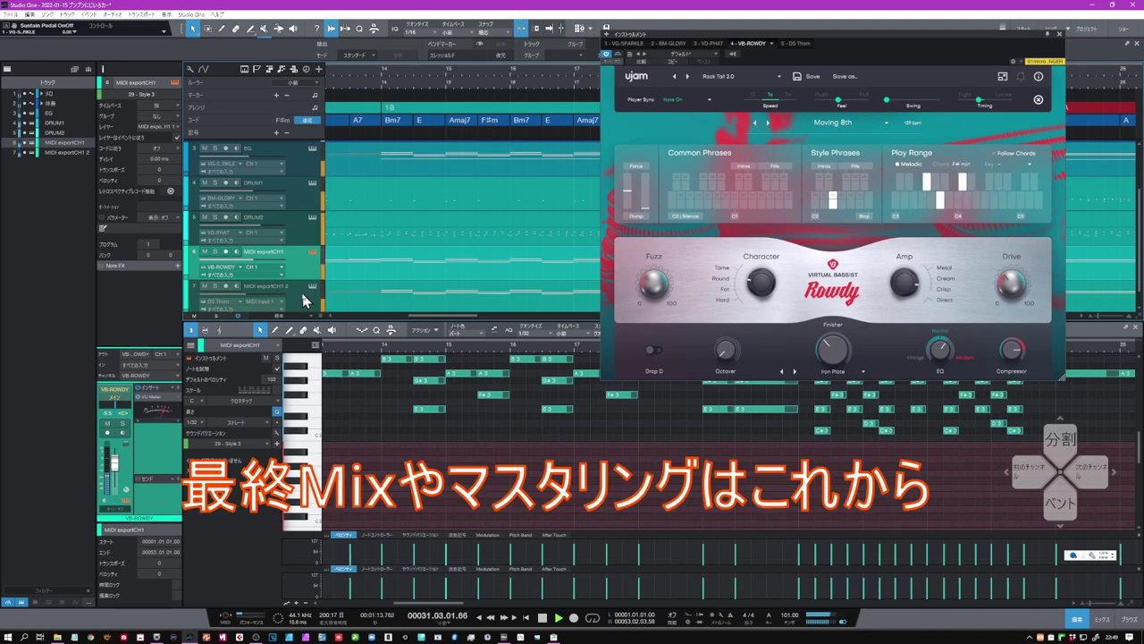
left_click(304, 300)
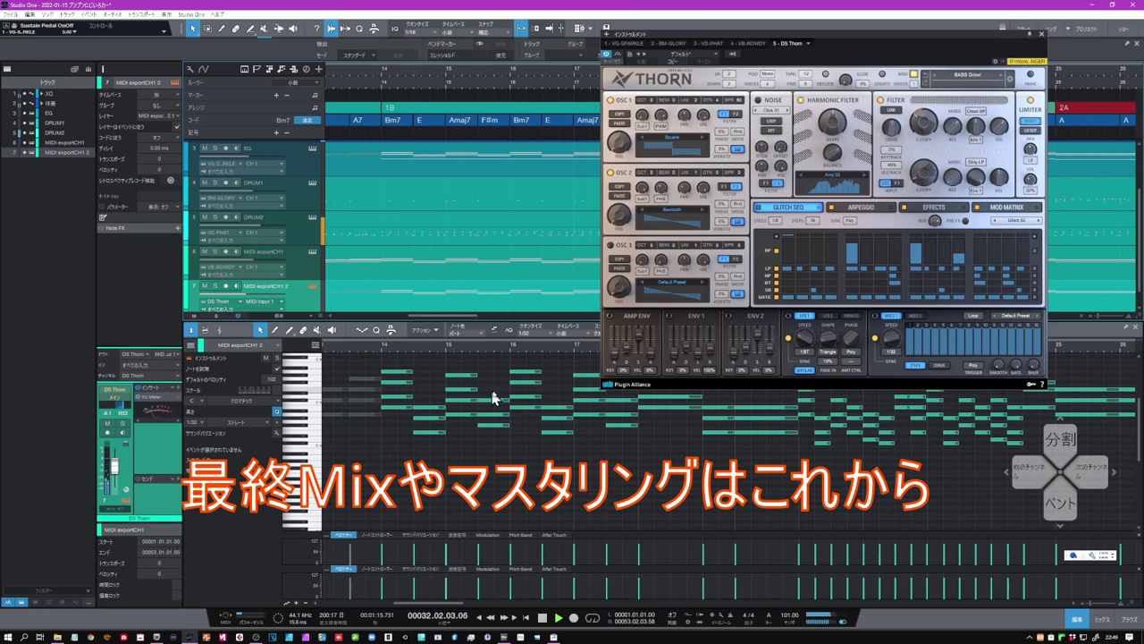
left_click_drag(467, 348, 468, 327)
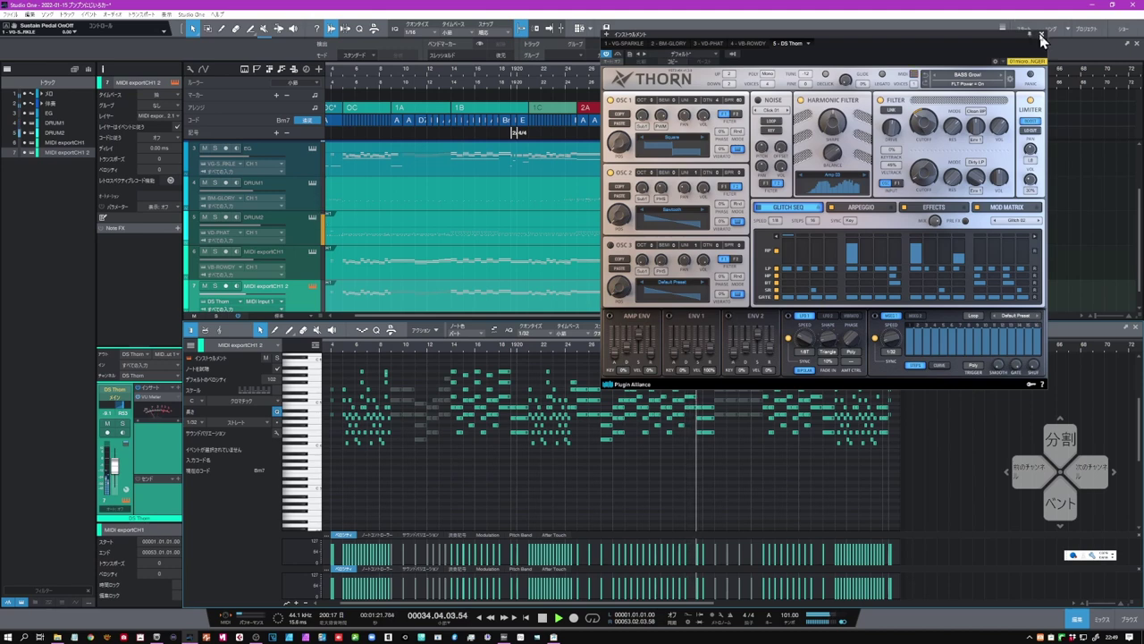
left_click(1040, 36)
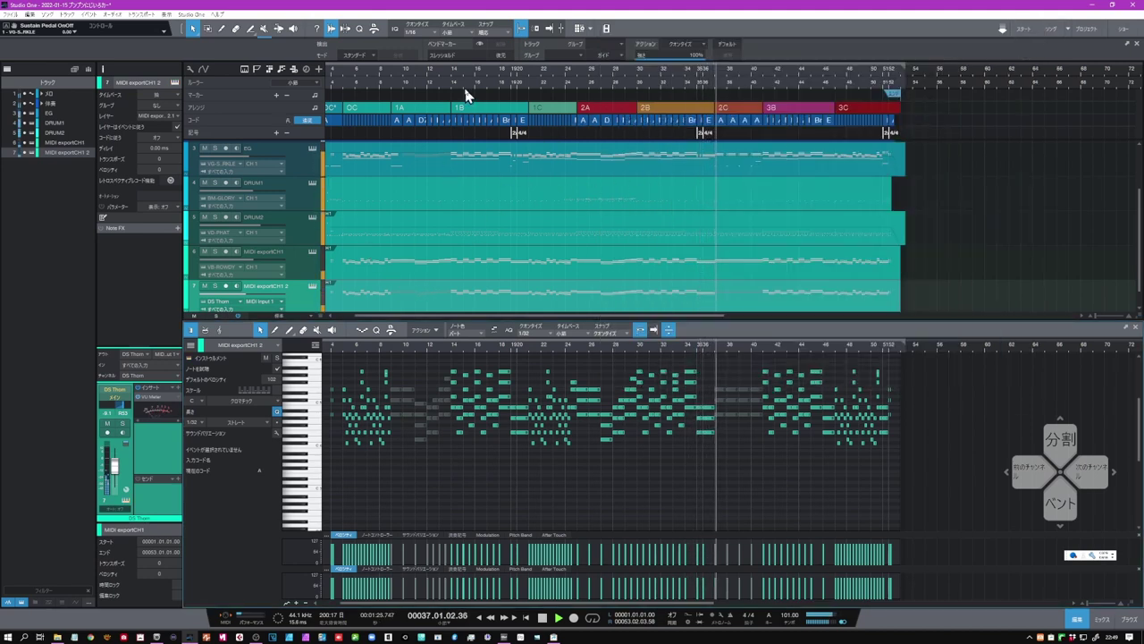
- Show the mixer and view the main output's bx_masterdesk, bx_limiter True Peak and ADPTR MetricAB inserts one after another
scroll(277, 187, "up", 1)
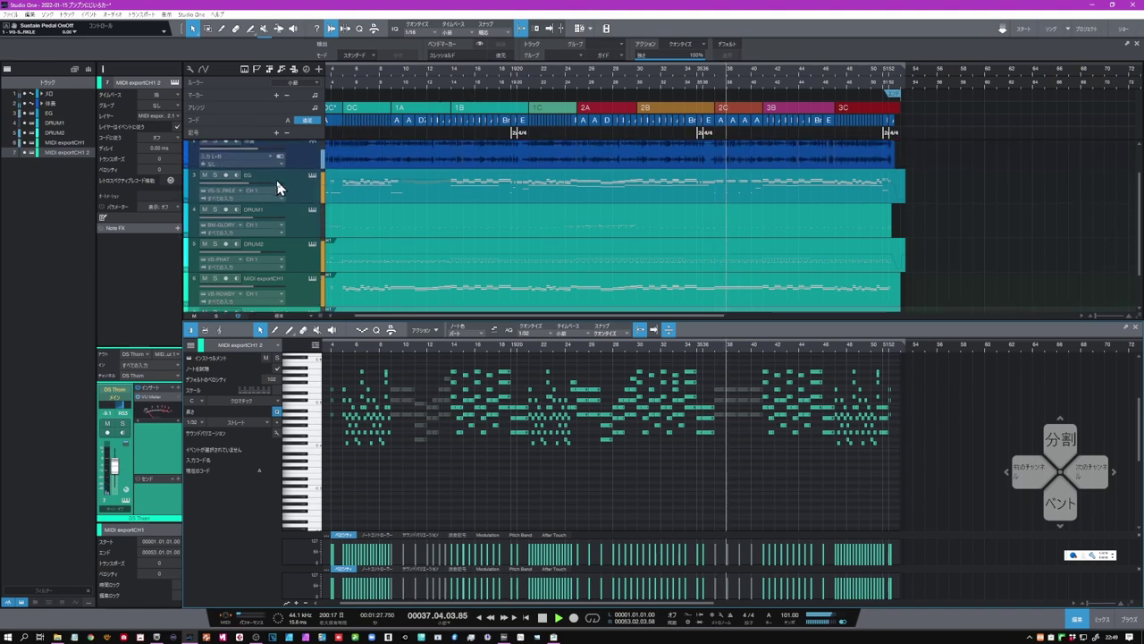
scroll(268, 187, "up", 2)
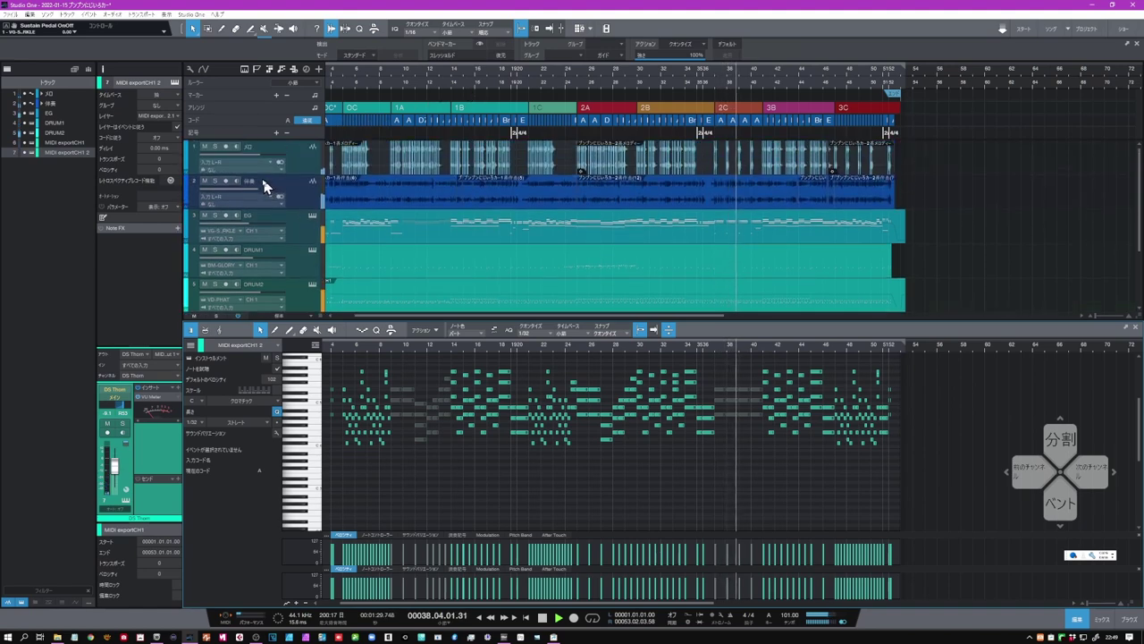
key("F3")
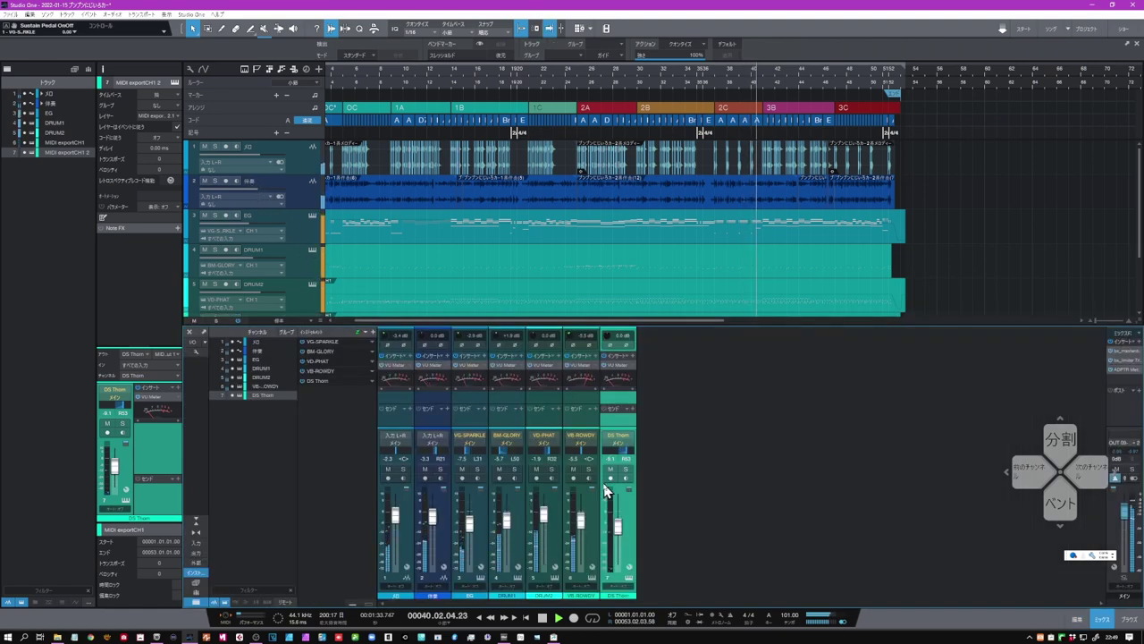
left_click(1123, 358)
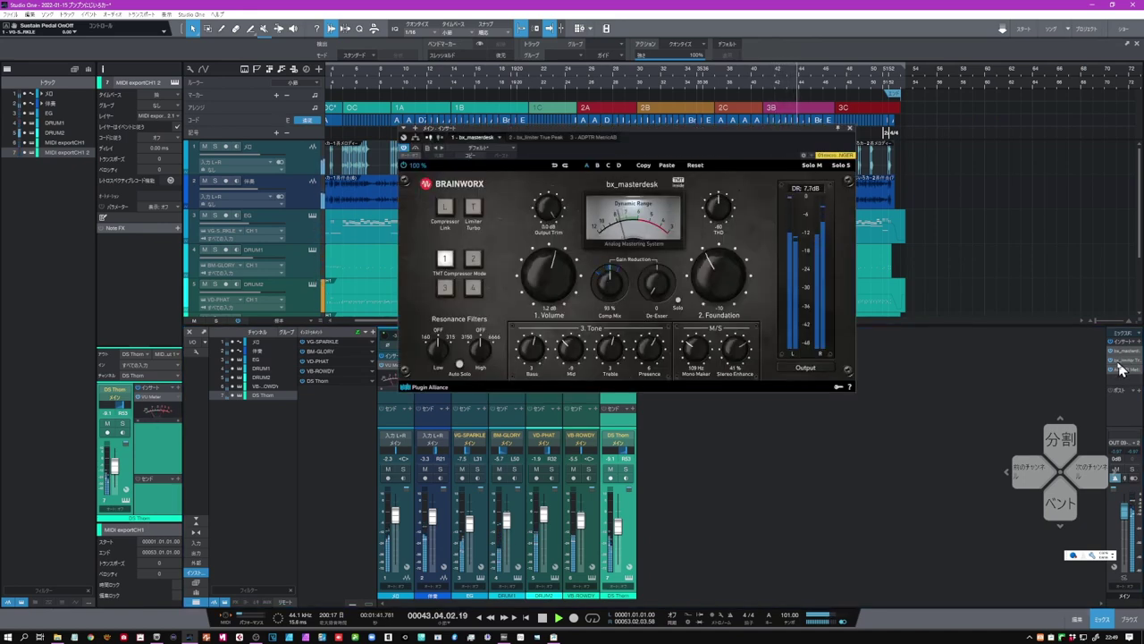
left_click(1118, 363)
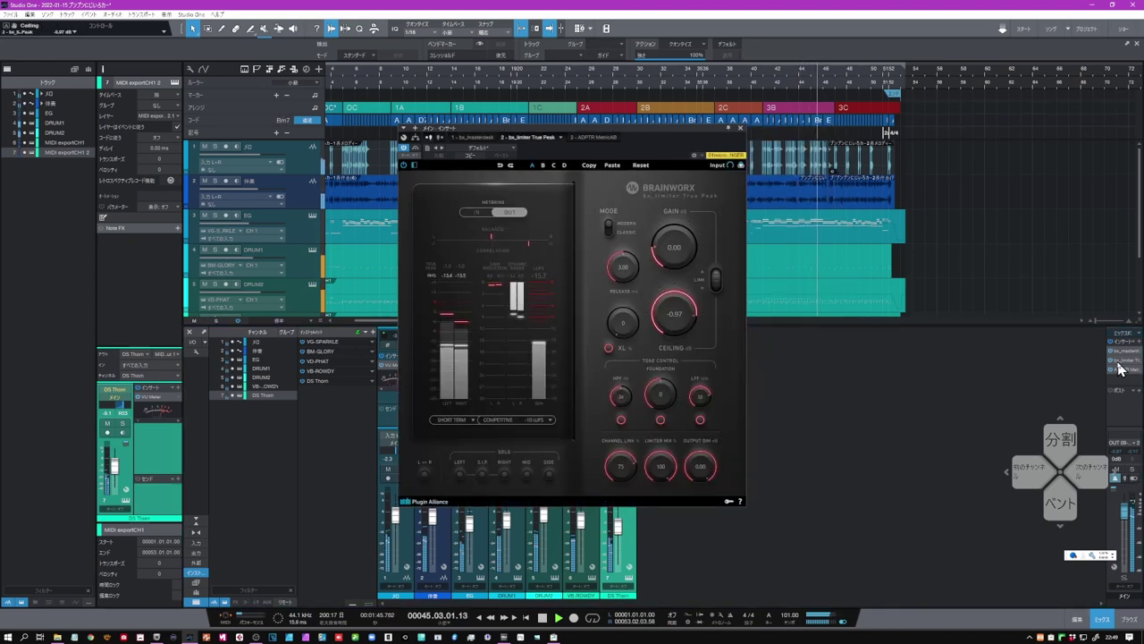
left_click(1119, 369)
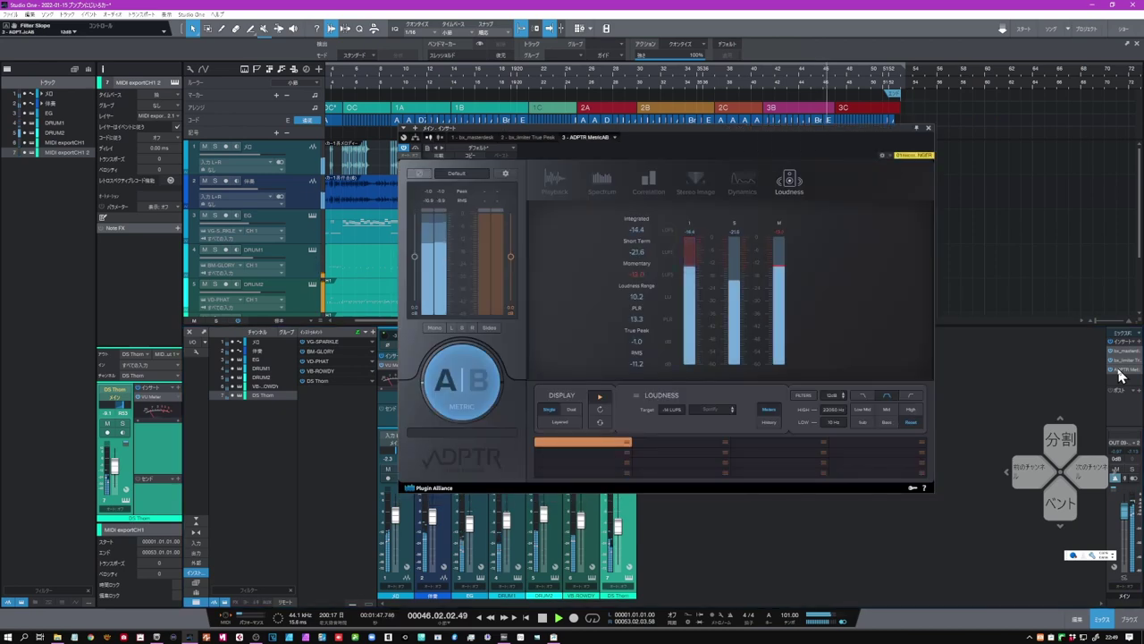
- Check the mix in MetricAB's Spectrum and Loudness views, then close the plug-in window
left_click(602, 183)
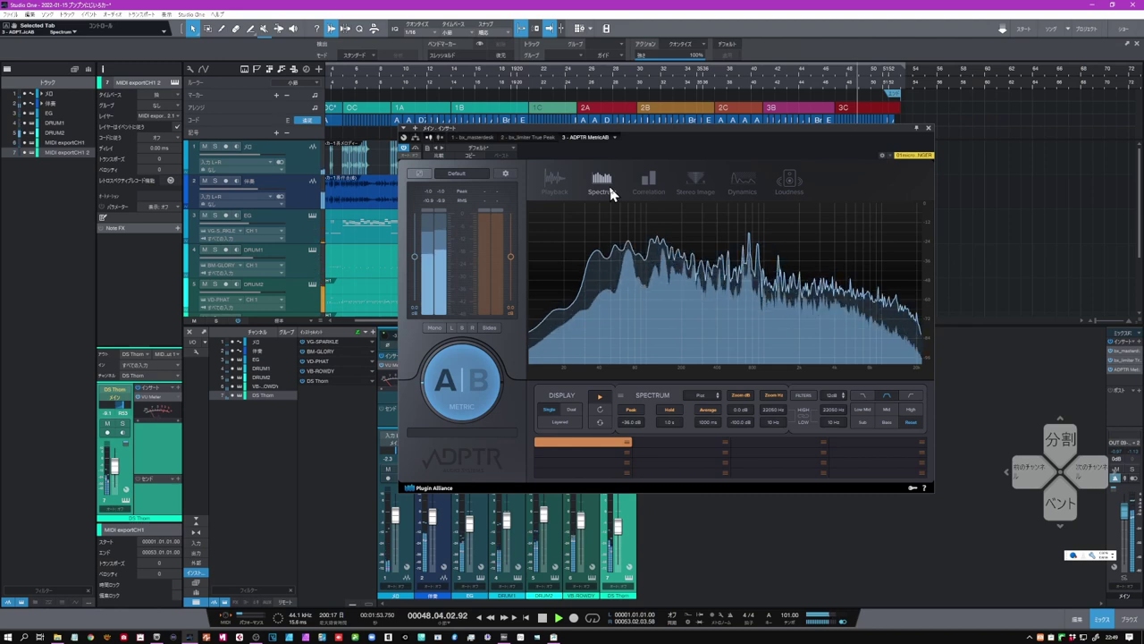
left_click(783, 184)
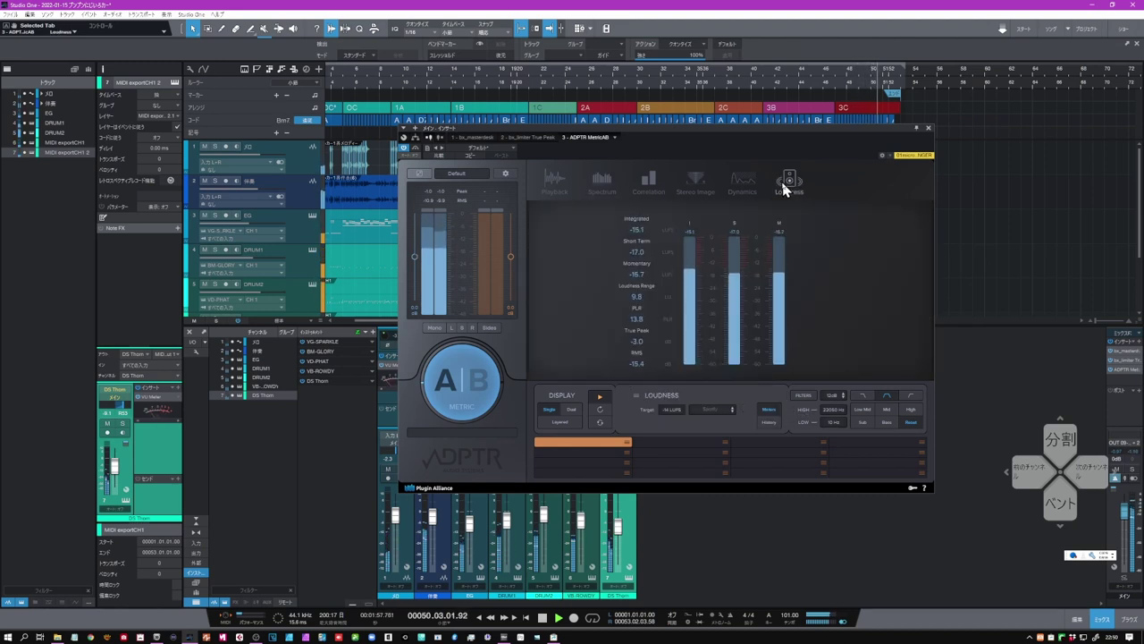
left_click(927, 132)
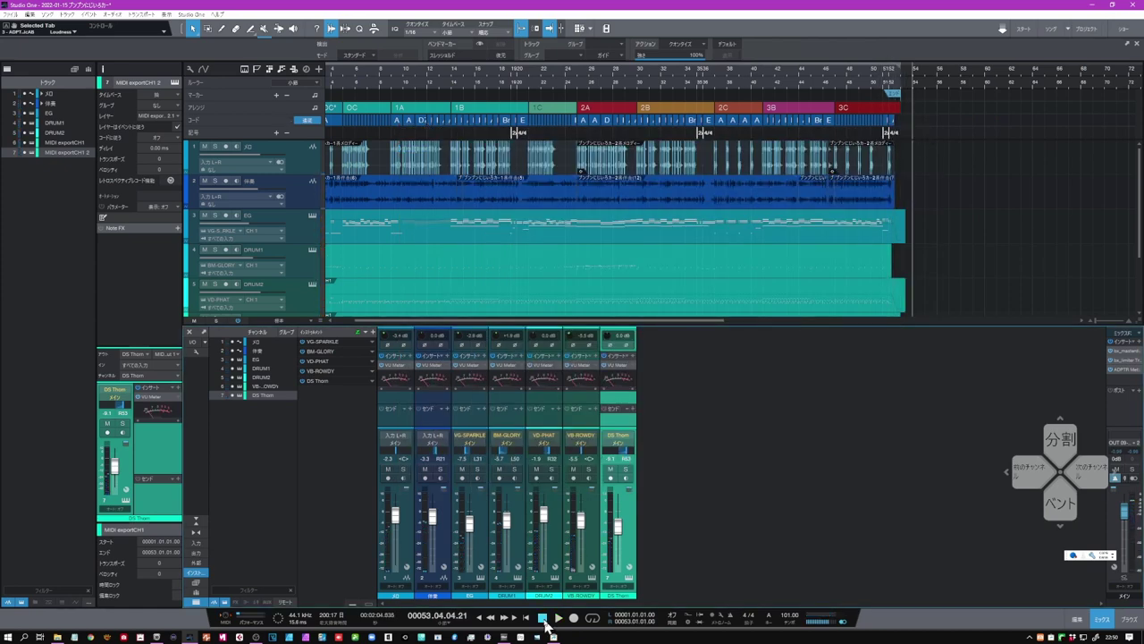